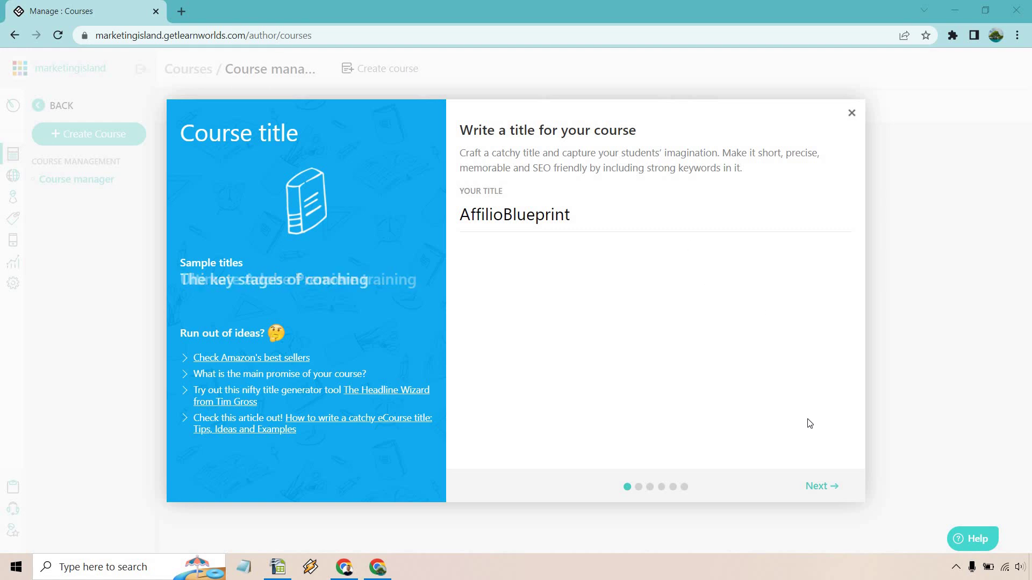
Keep the affilioblueprint course URL and paid access, moving on to pricing.
left_click(824, 488)
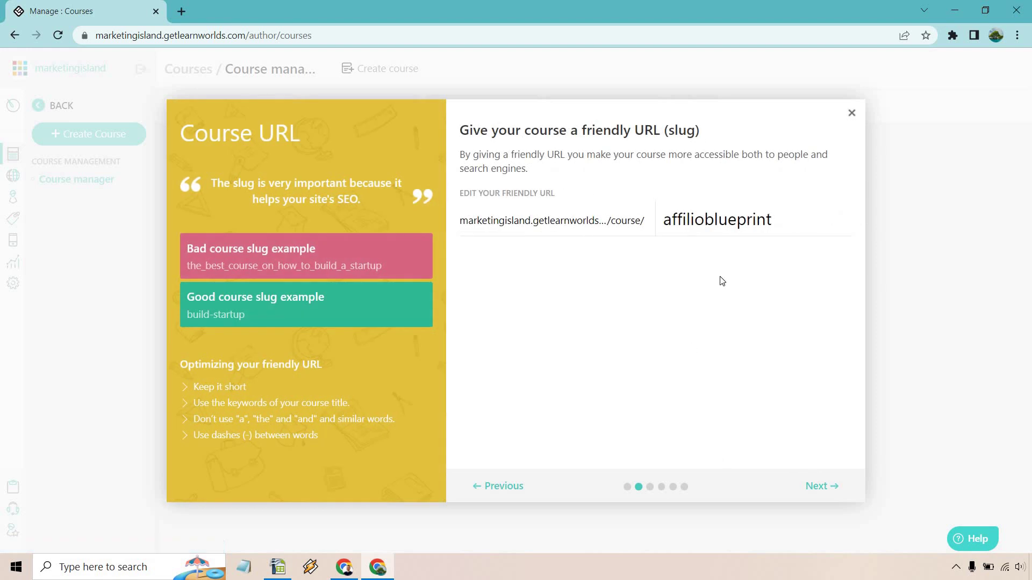
left_click(817, 488)
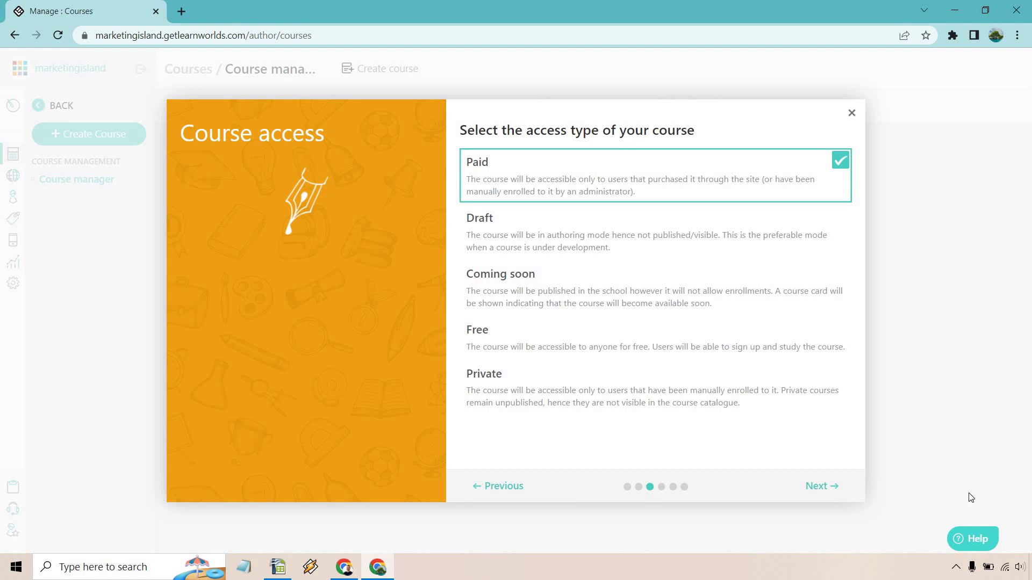
left_click(841, 491)
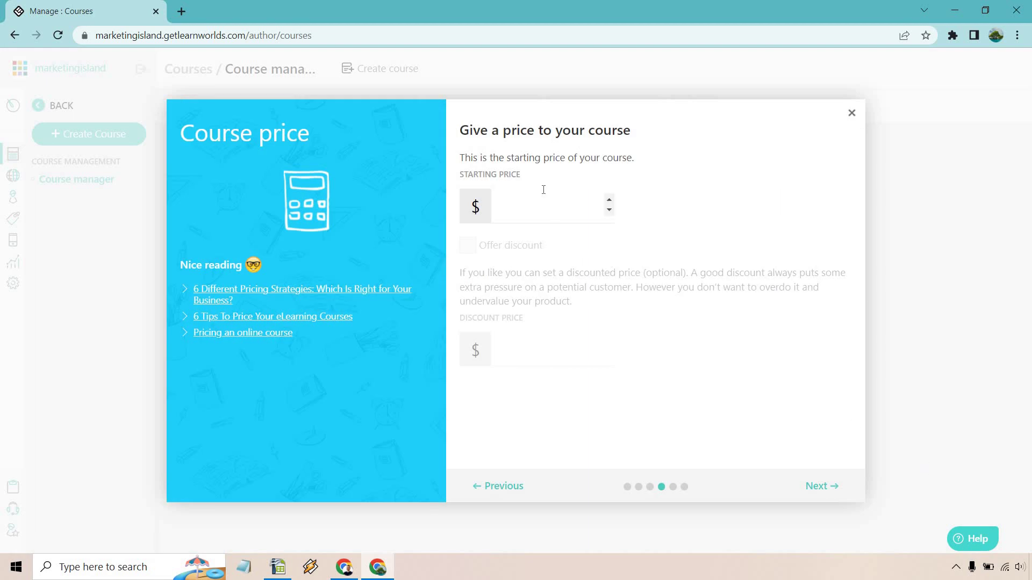
Set the course starting price to $77 with a $67 discounted price.
left_click(536, 202)
type("77")
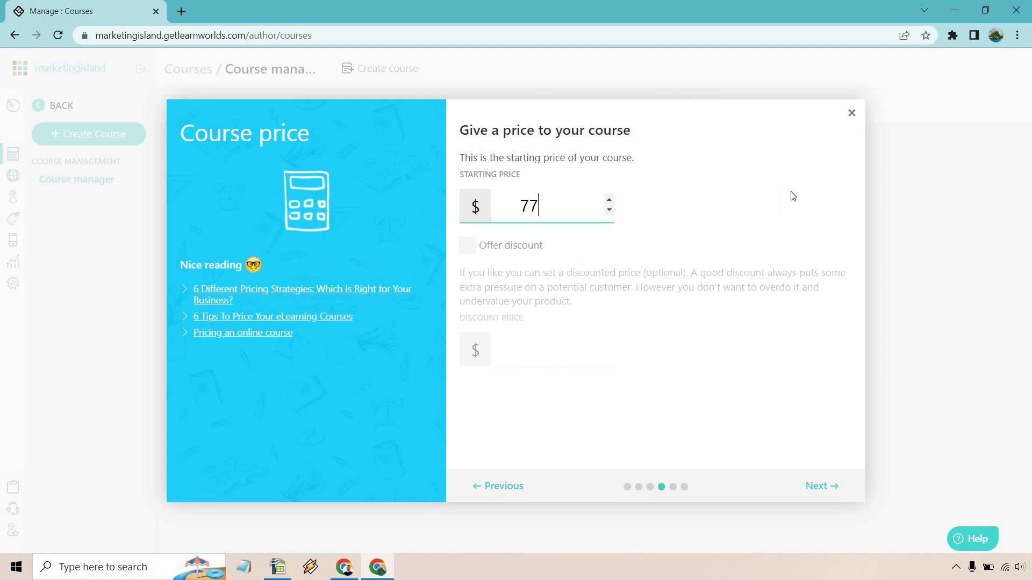
left_click(793, 194)
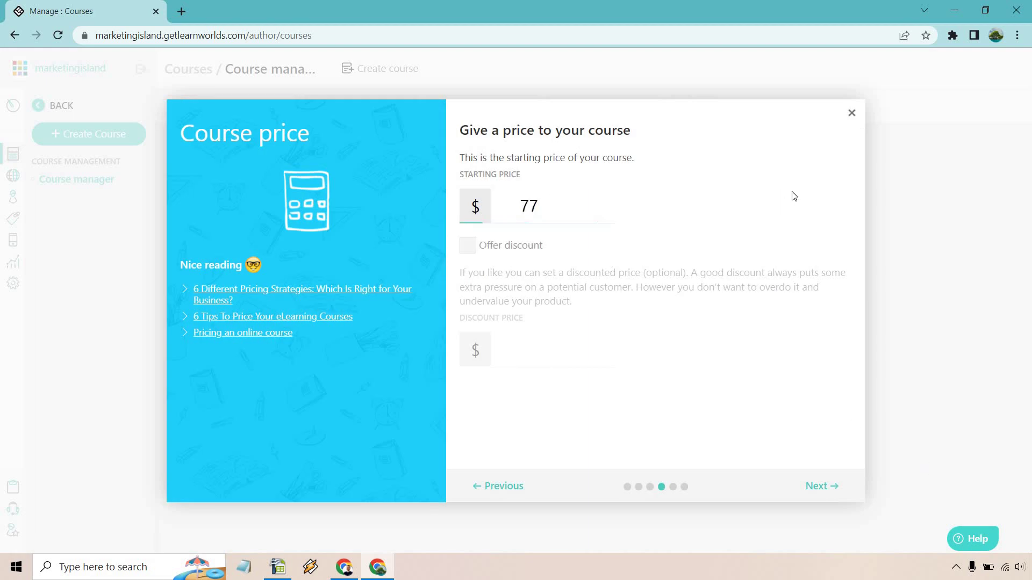
left_click(468, 246)
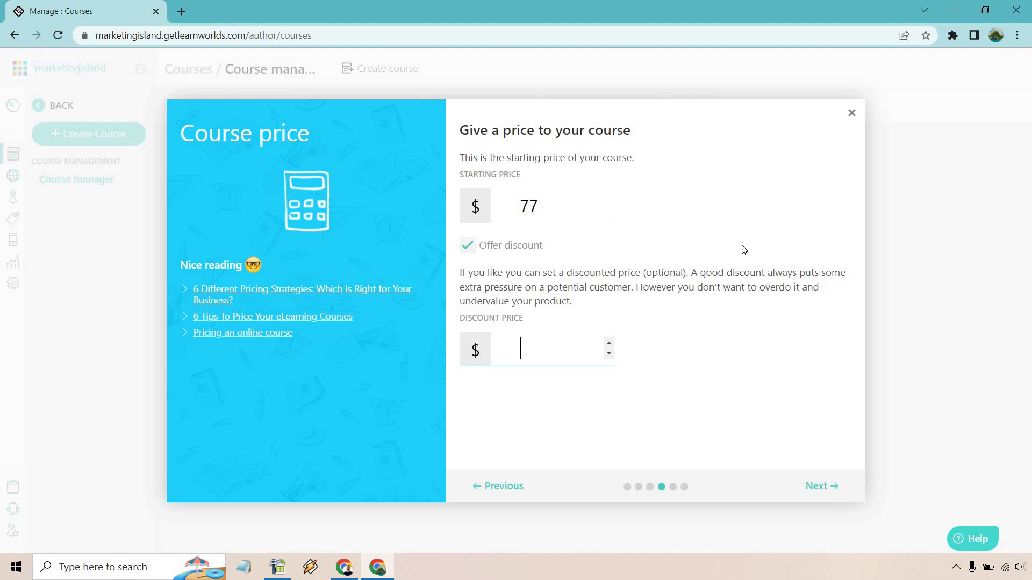
type("67")
left_click(743, 250)
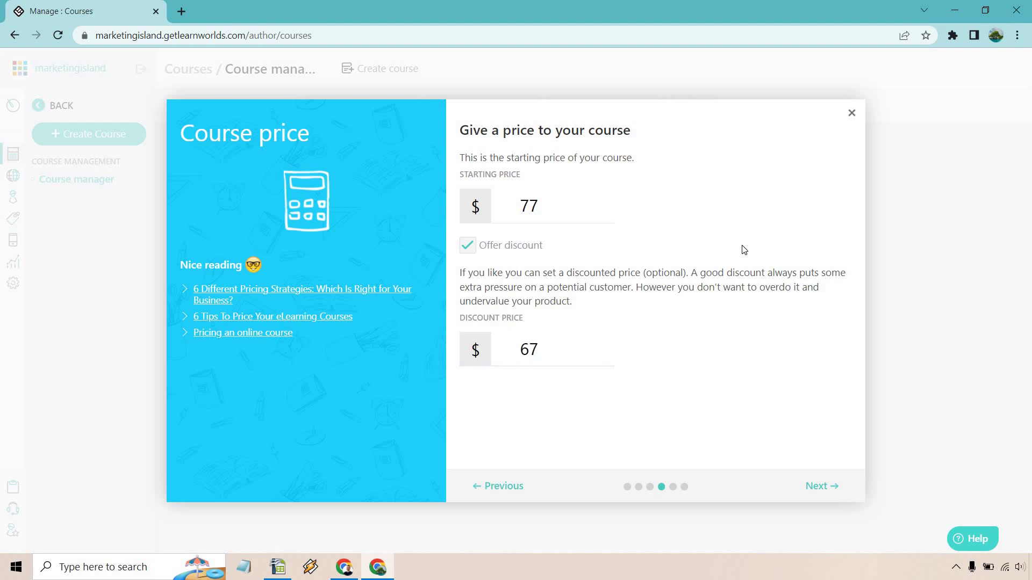
Give the course card a laptop-desk cover photo.
left_click(816, 489)
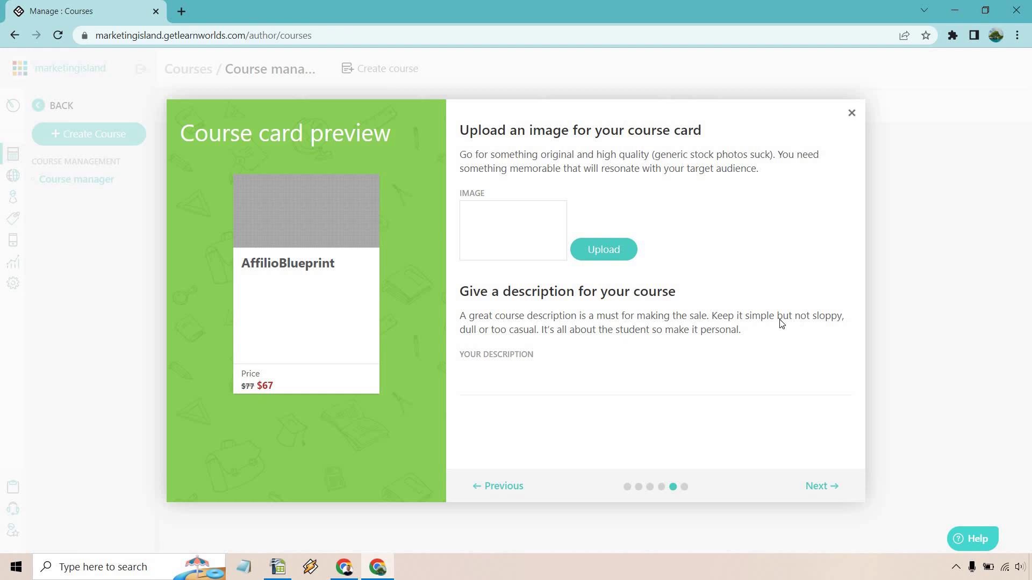
left_click(602, 251)
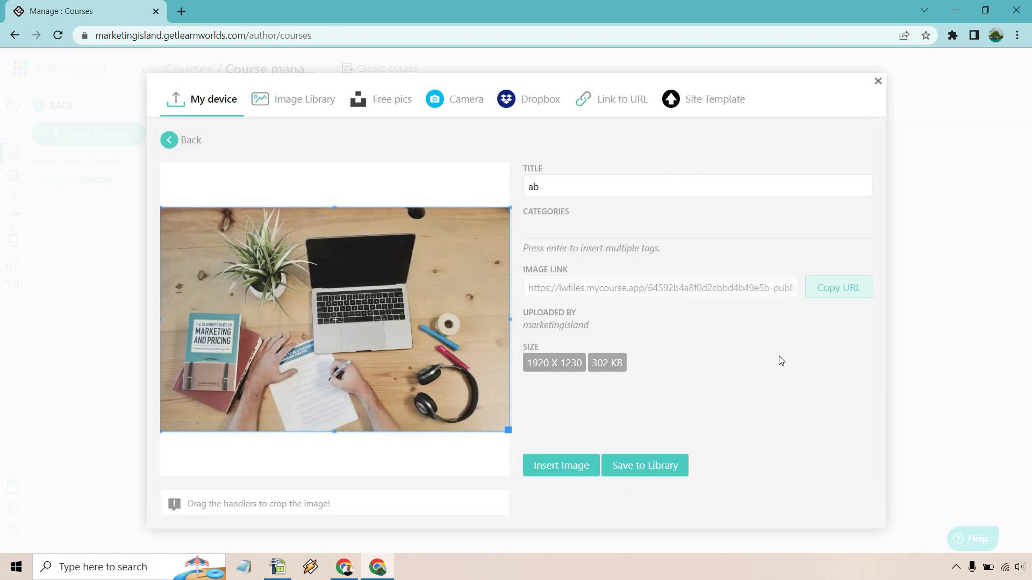
left_click(559, 467)
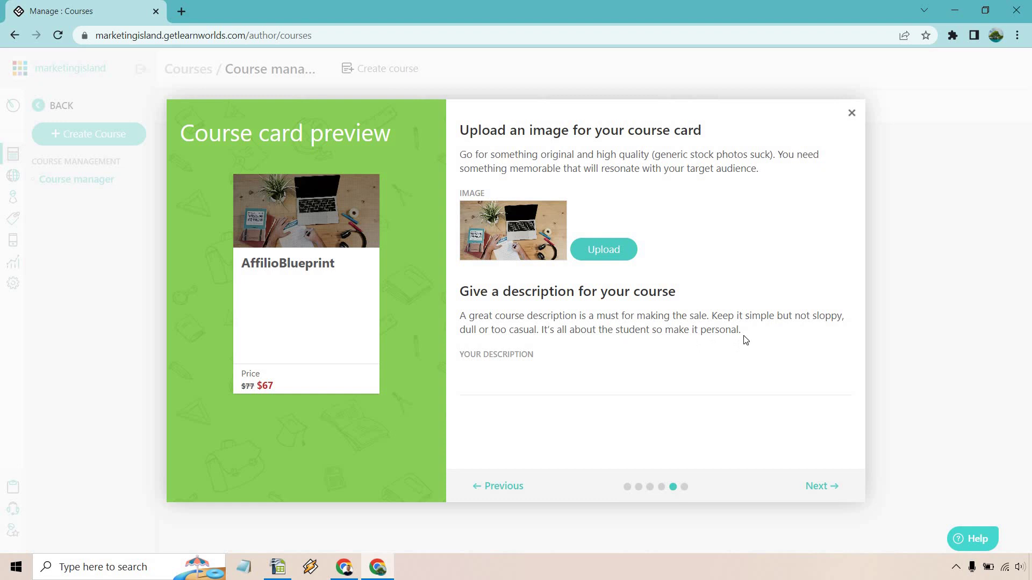
Paste the description 'AffilioBlueprint will help you get started with affiliate marketing.'.
left_click(519, 366)
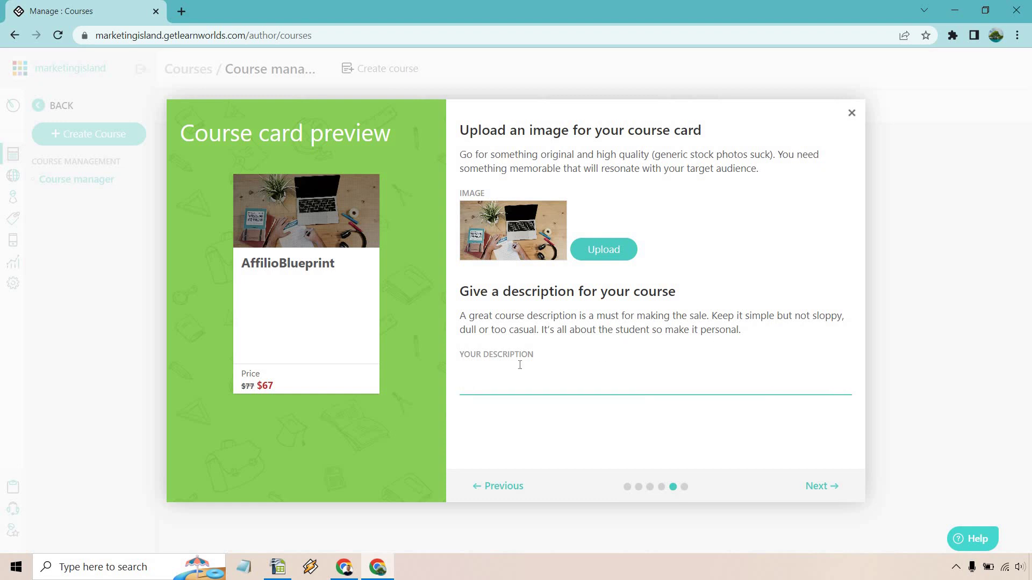
type("AffilioBlueprint will help you get started with affiliate marketing.")
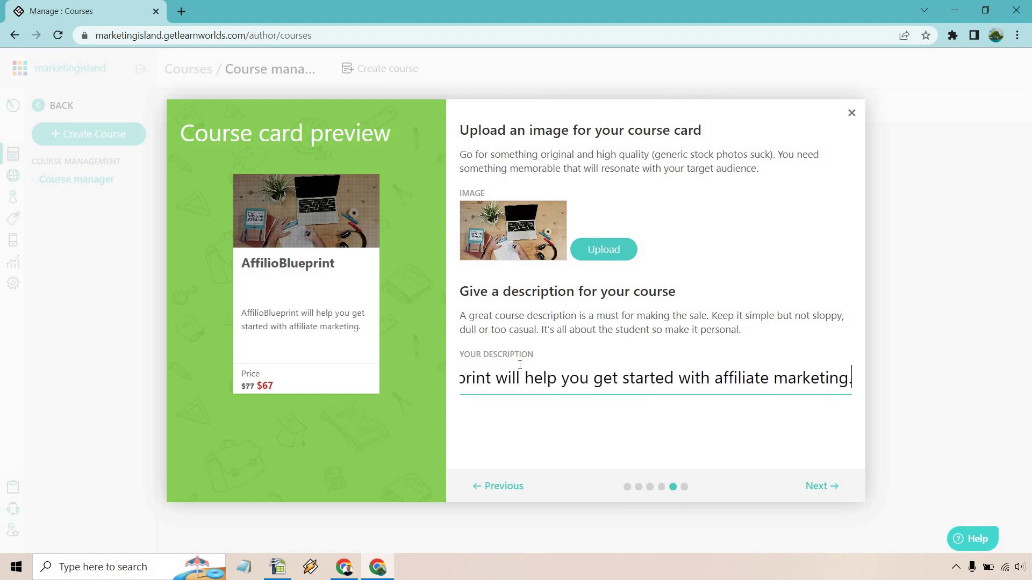
left_click(779, 335)
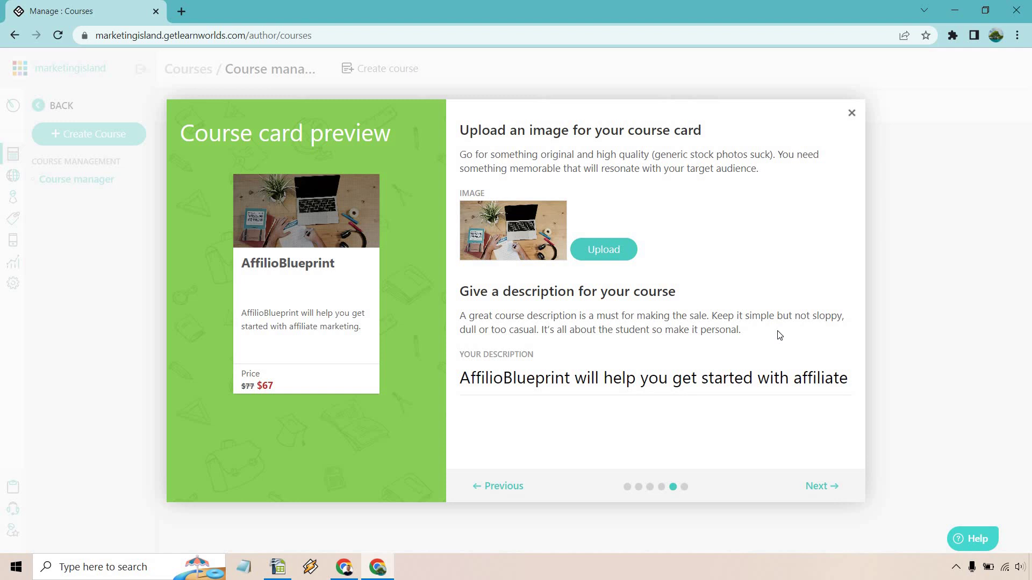
Leave drip feed switched off and finish the wizard to open the AffilioBlueprint builder.
left_click(821, 487)
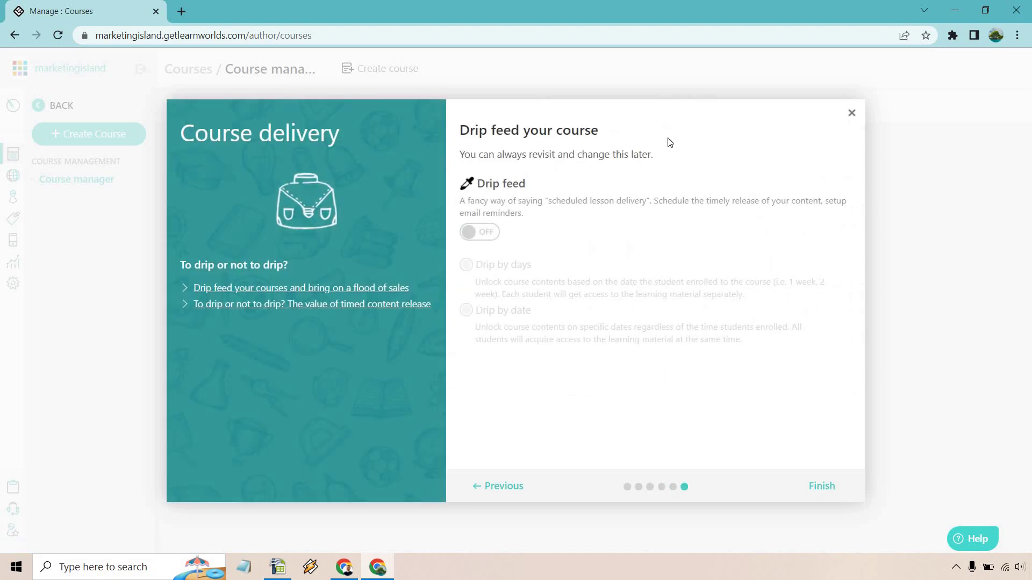
left_click(485, 235)
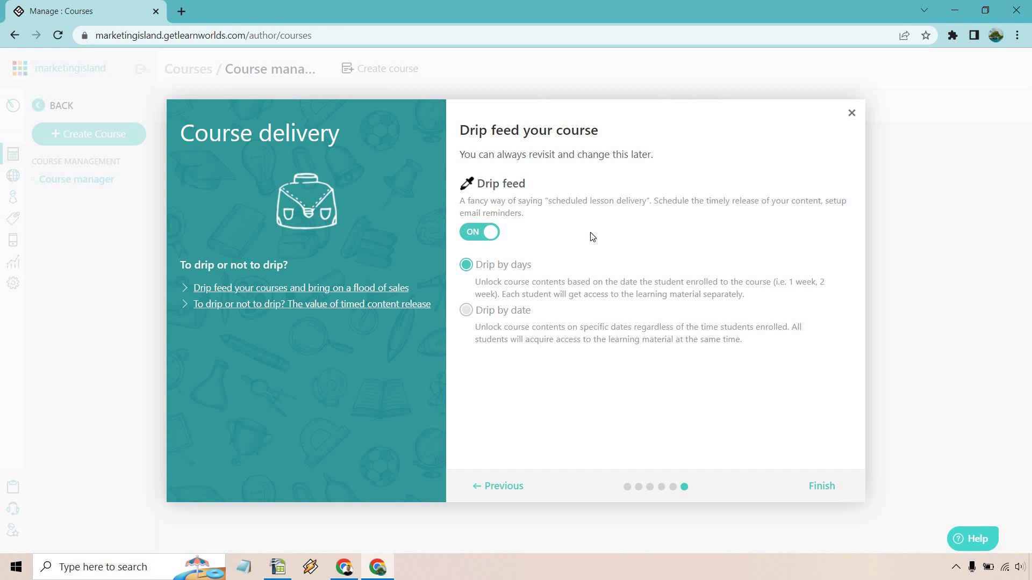
left_click(486, 232)
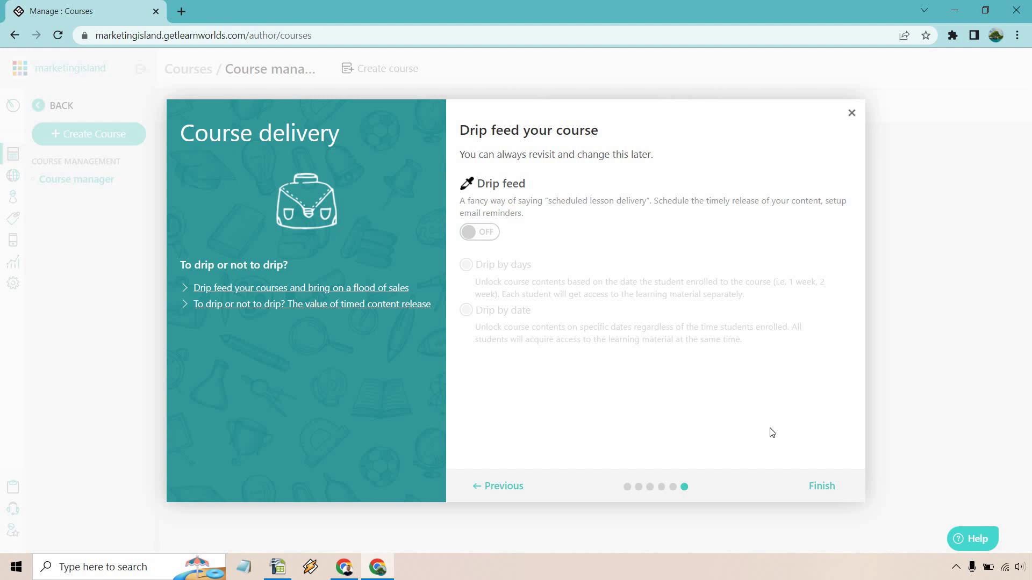
left_click(820, 489)
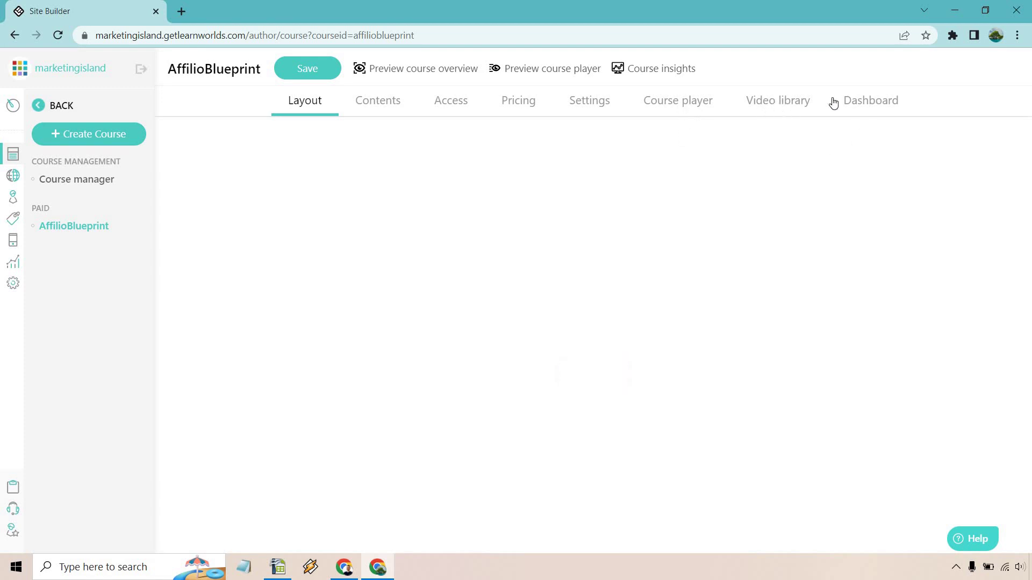
Review the four videos in the Video library, then switch to the empty Contents page.
left_click(773, 103)
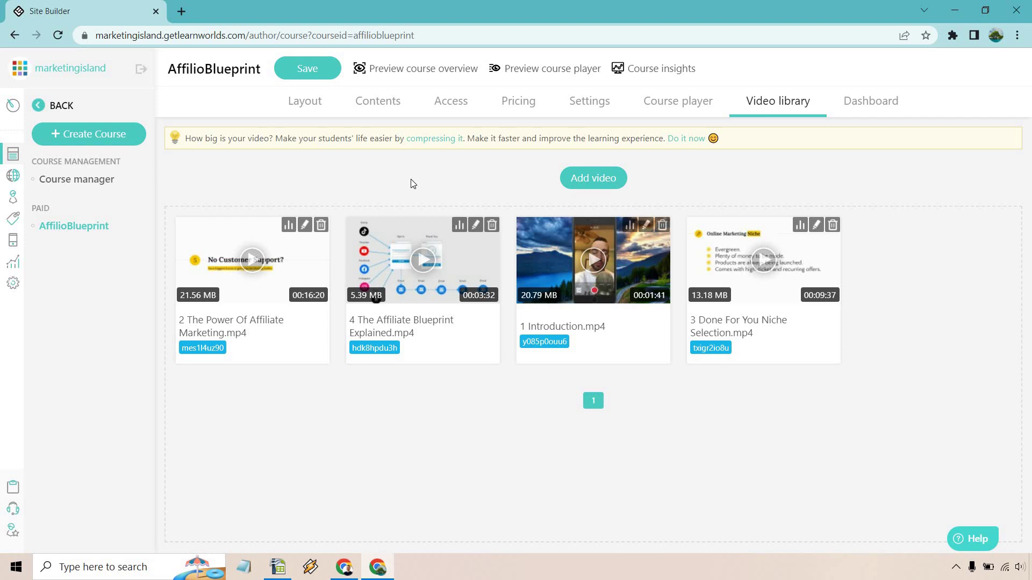
left_click(379, 102)
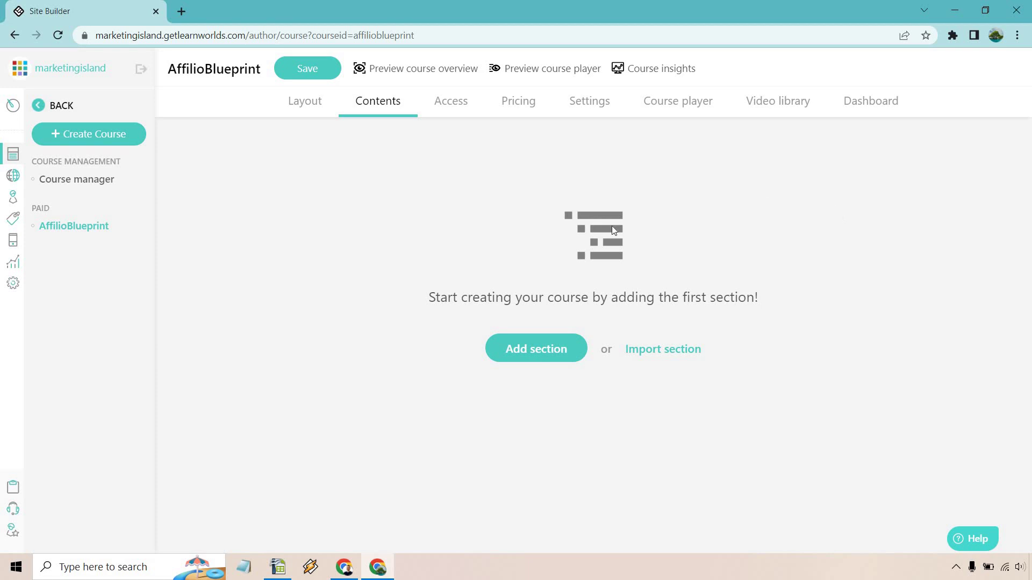
Add paid section 01 titled 'Introduction' with 'Introduction' as its description.
left_click(556, 348)
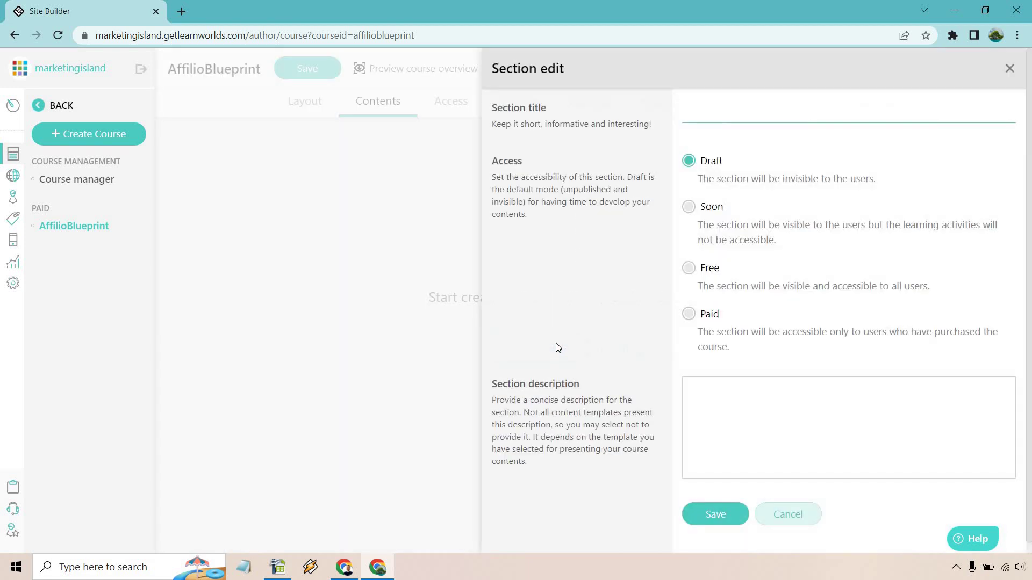
type("Introduction")
key("ctrl+a")
key("ctrl+c")
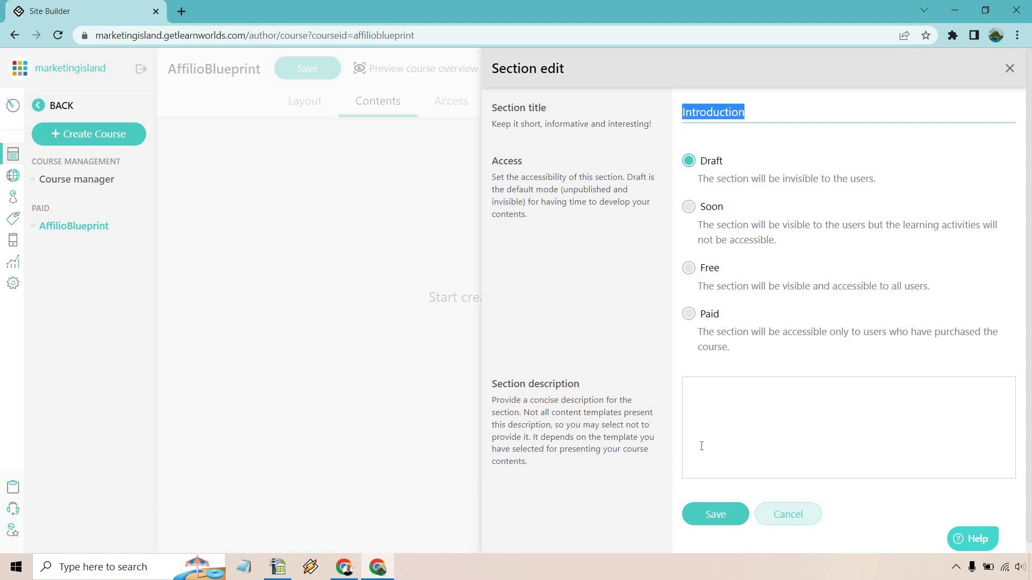
left_click(819, 423)
key("ctrl+v")
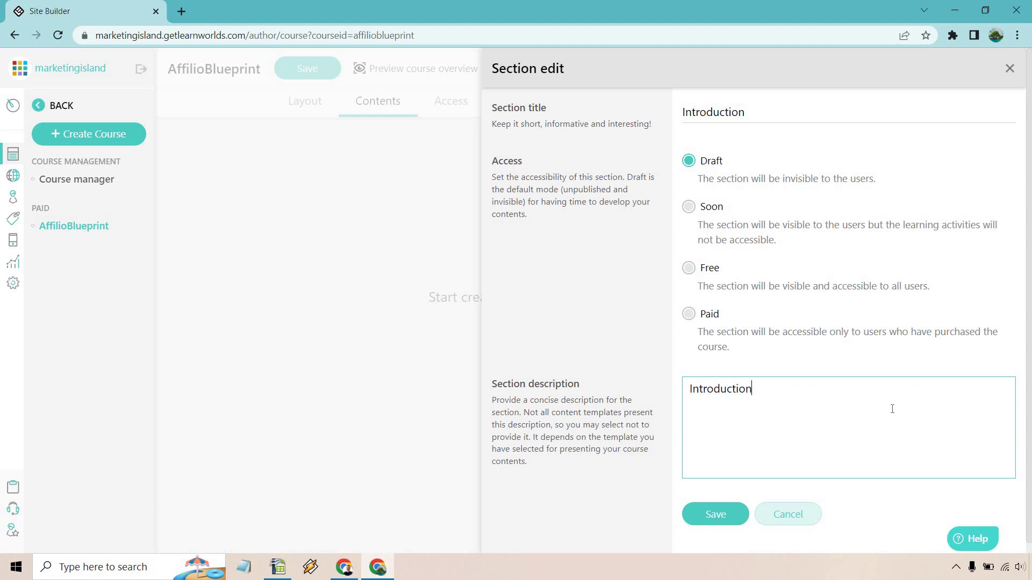
left_click(689, 314)
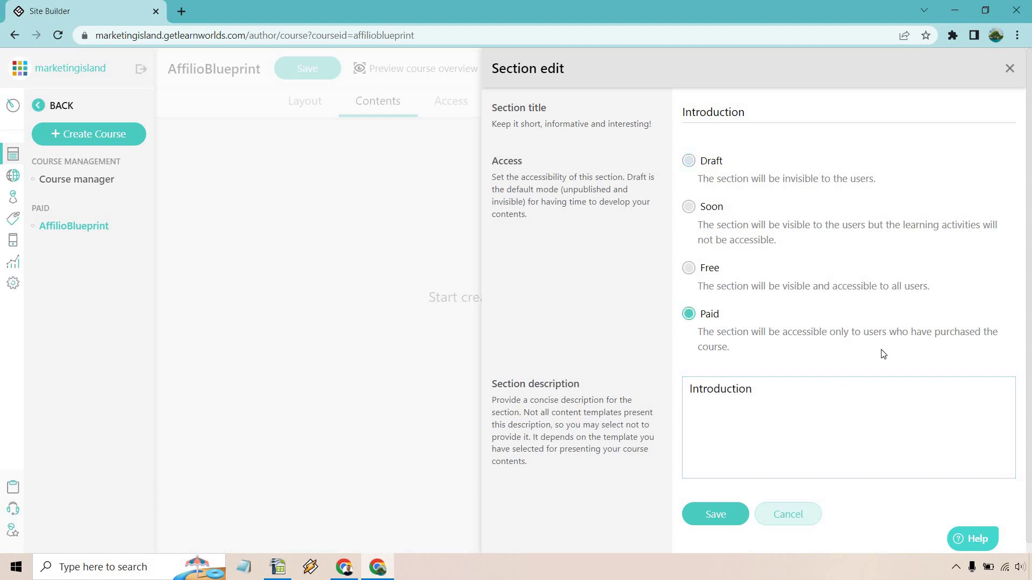
left_click(788, 388)
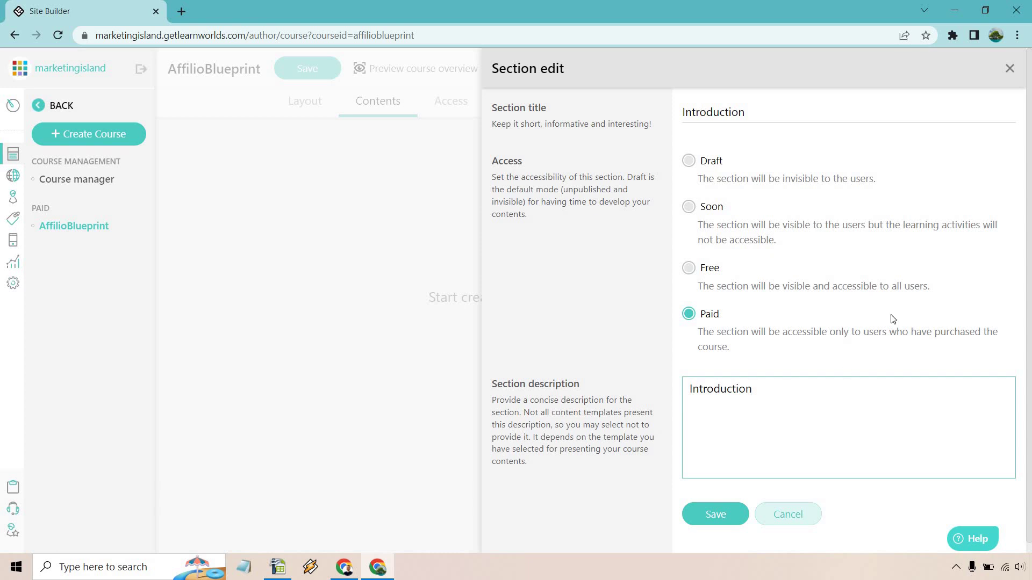
scroll(785, 405, "down", 1)
left_click(716, 503)
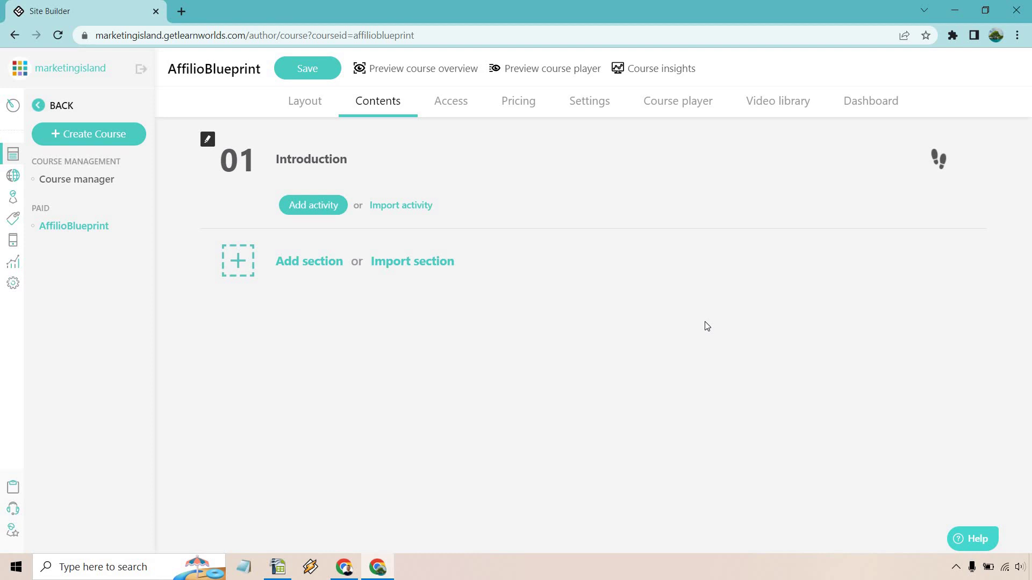
Show the Add learning activity dialog with Video, Ebook and PDF options for Introduction.
mouse_move(417, 140)
Add a Video (interactive) activity under the Introduction section.
left_click(314, 206)
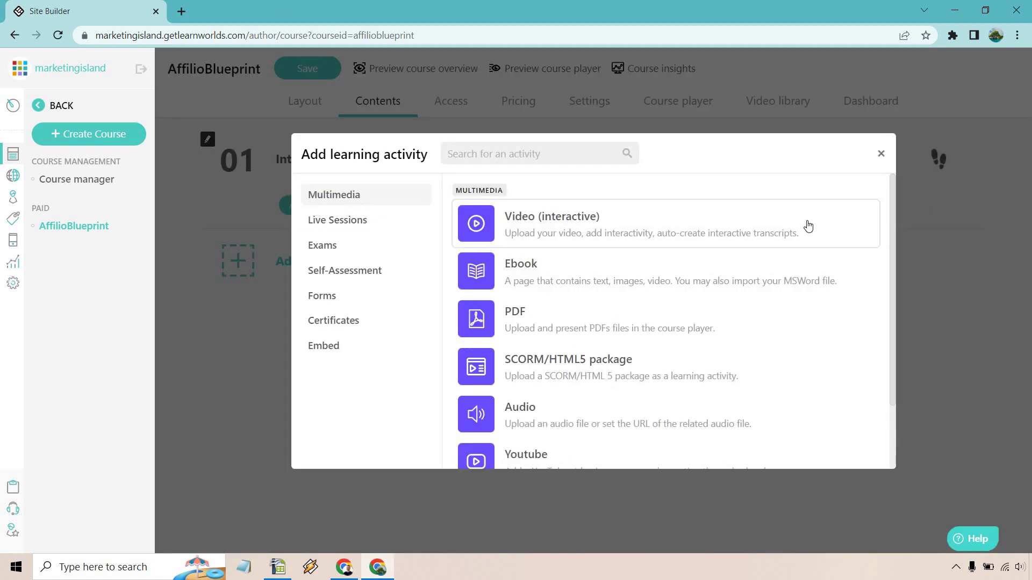
scroll(763, 313, "down", 2)
scroll(776, 325, "up", 2)
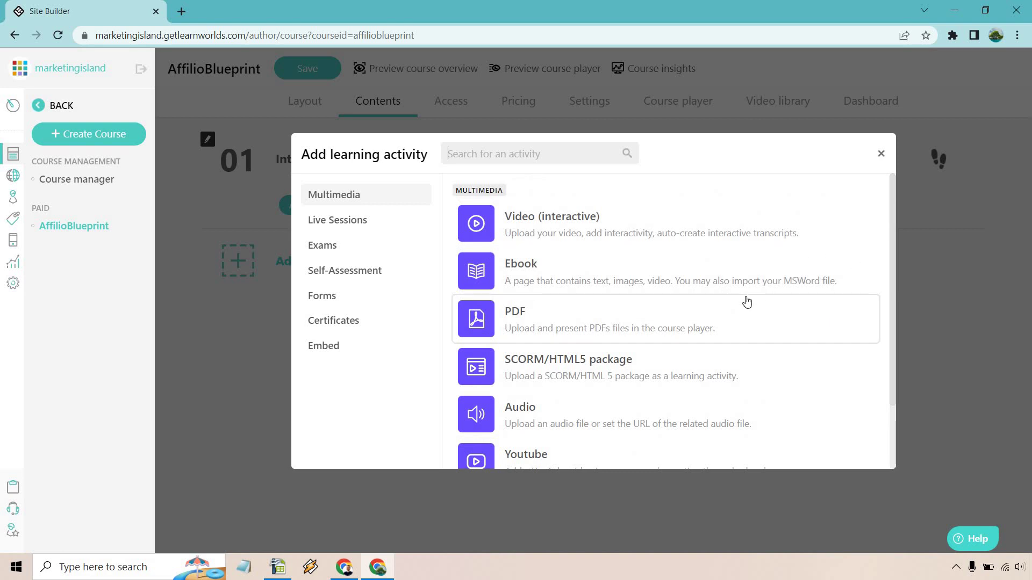
scroll(742, 297, "down", 1)
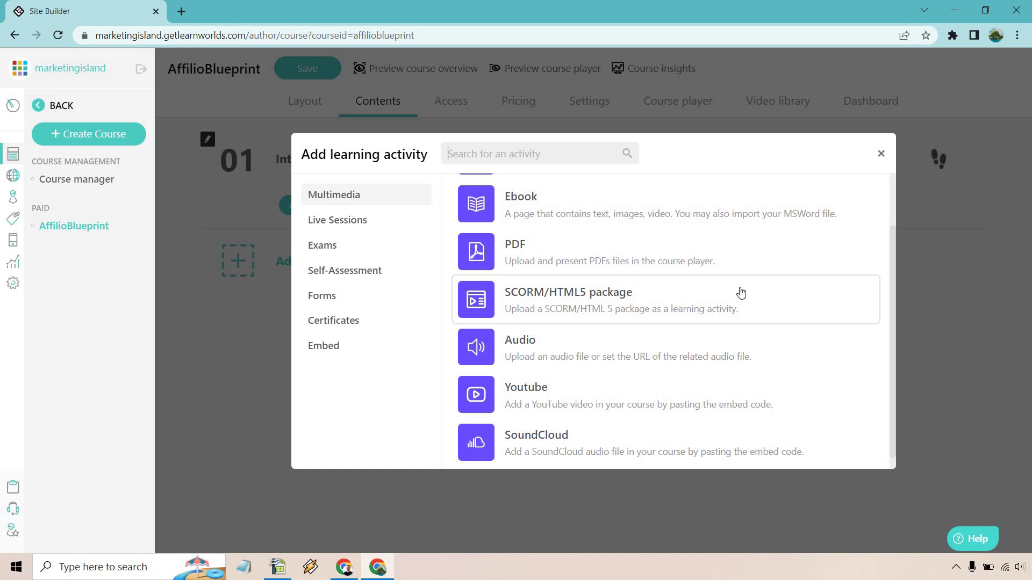
scroll(742, 347, "down", 1)
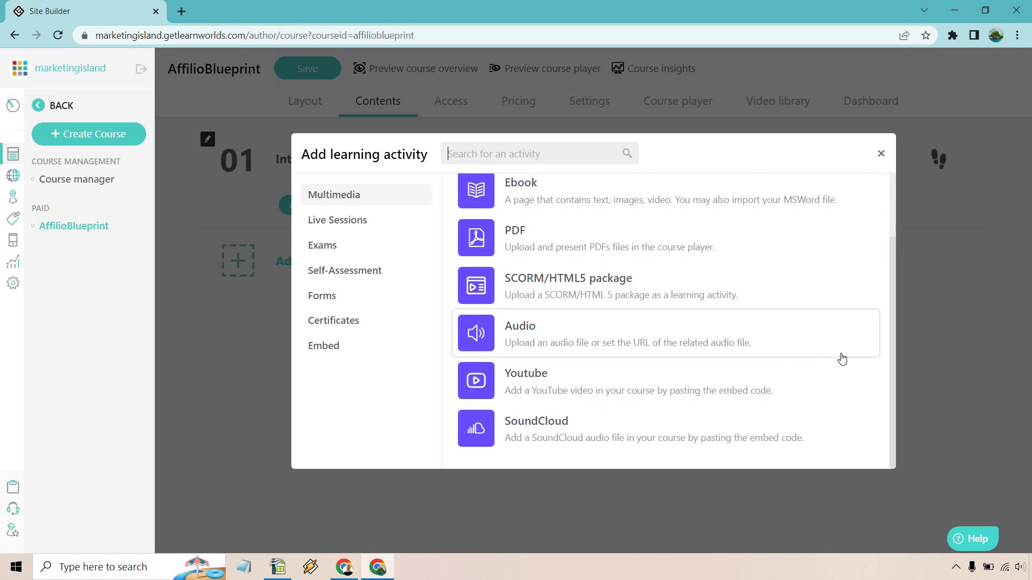
scroll(838, 357, "up", 2)
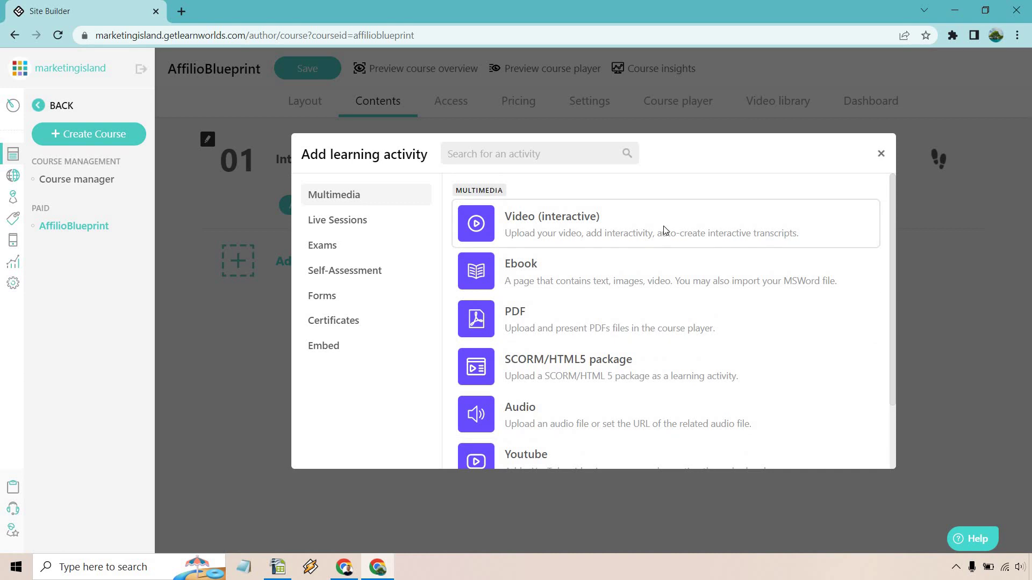
left_click(665, 230)
Name the activity 'Introduction' and link 1 Introduction.mp4 from the course video library.
type("Intr")
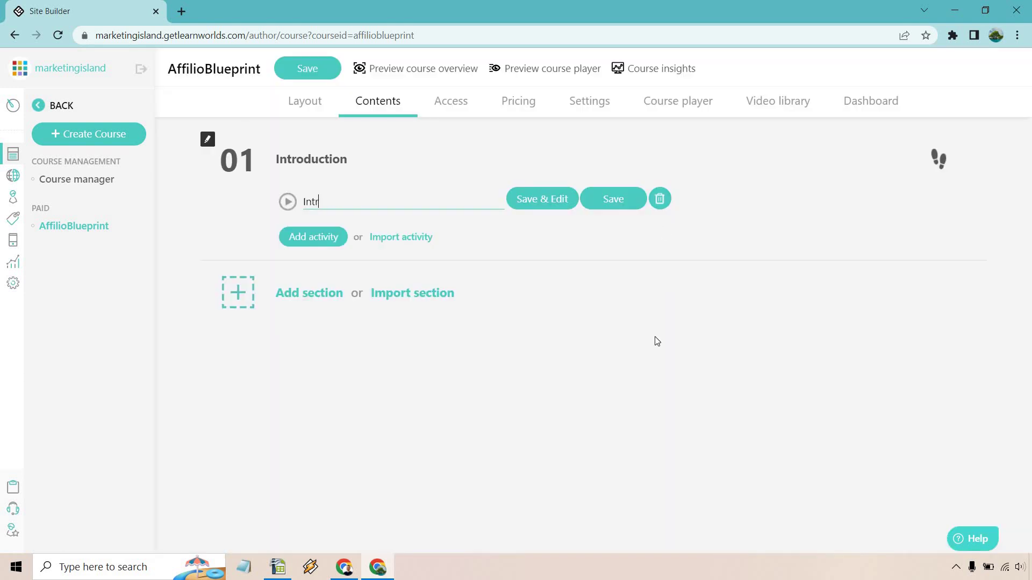
type("oduction")
left_click(621, 204)
left_click(412, 203)
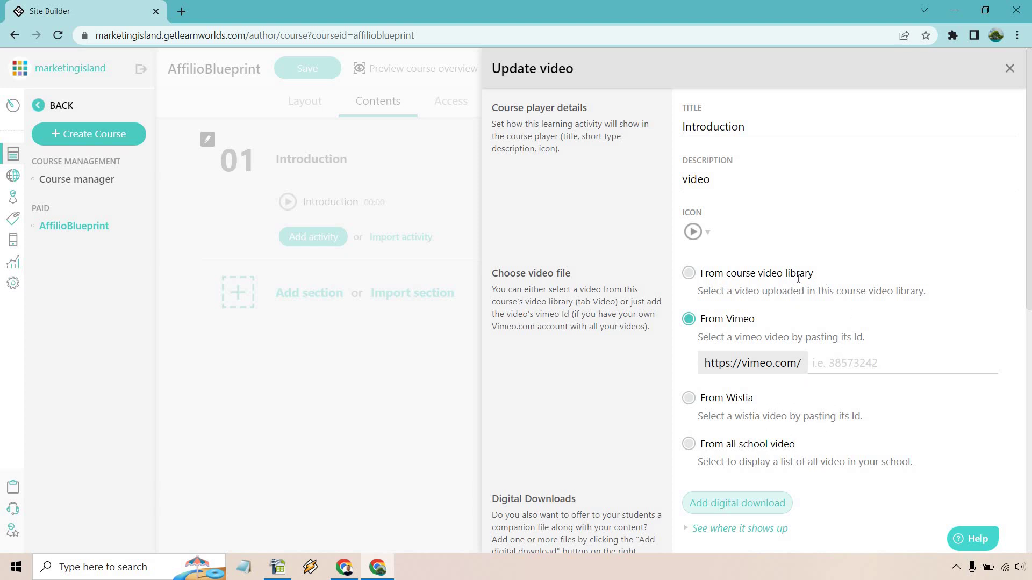
left_click(689, 274)
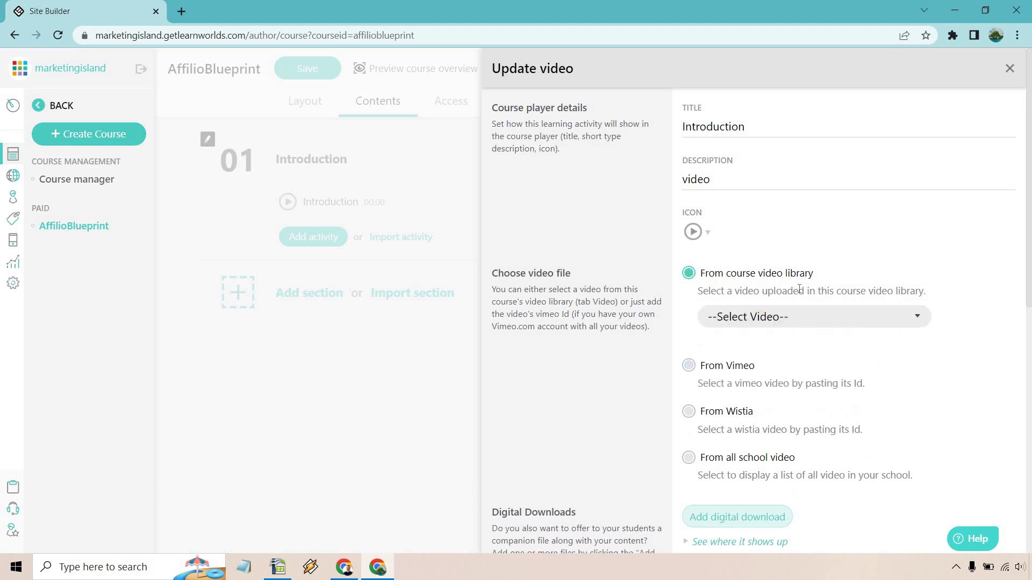
left_click(814, 323)
left_click(802, 379)
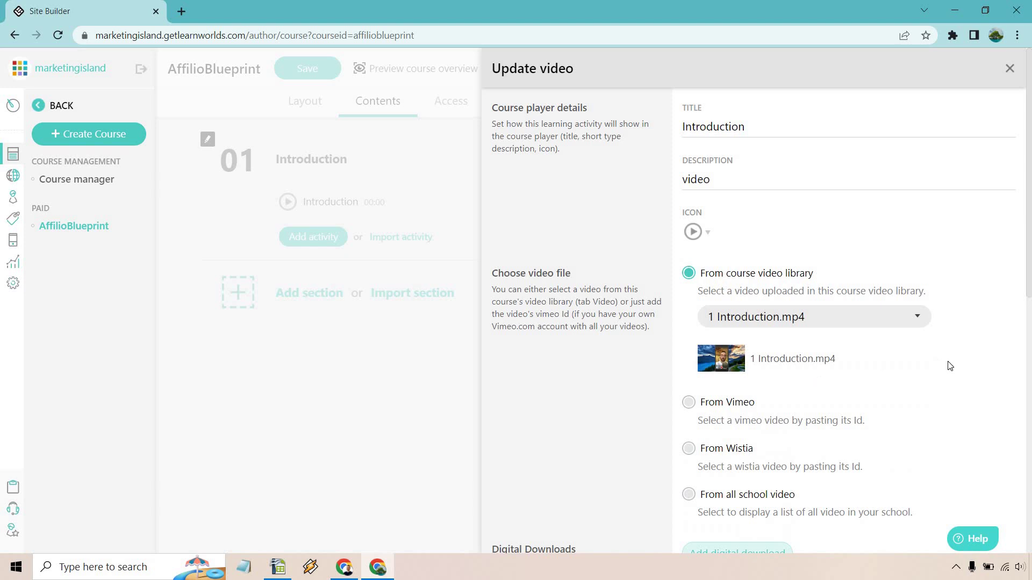
Replace the activity description with the course overview text and save the settings.
scroll(967, 338, "down", 4)
scroll(980, 291, "down", 3)
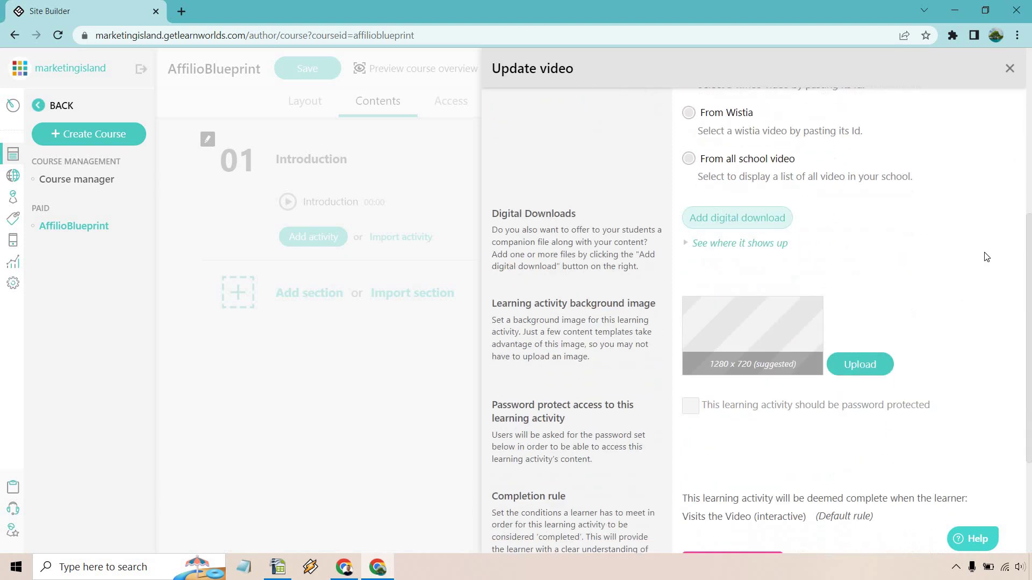
scroll(981, 231, "down", 1)
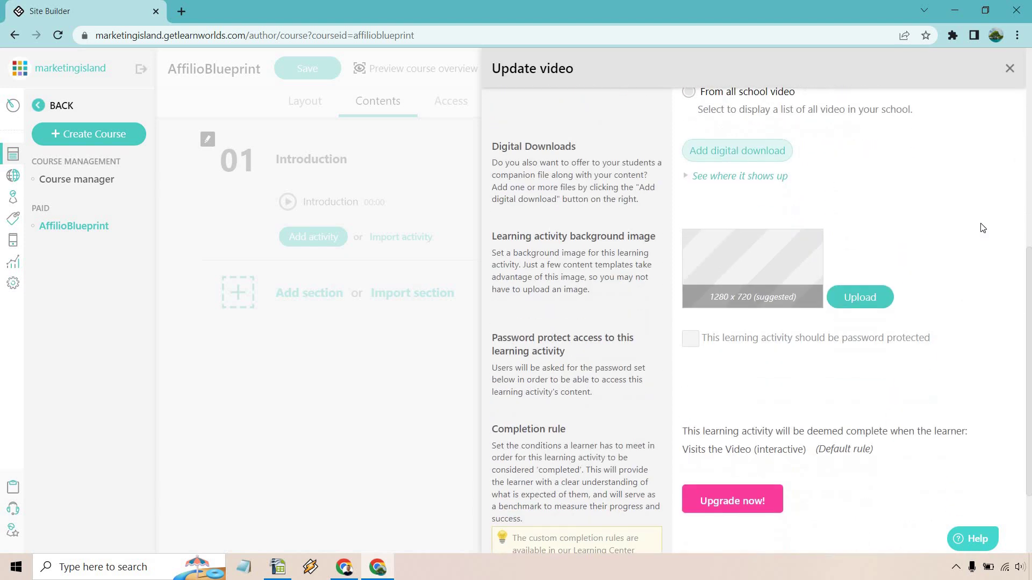
scroll(983, 228, "down", 1)
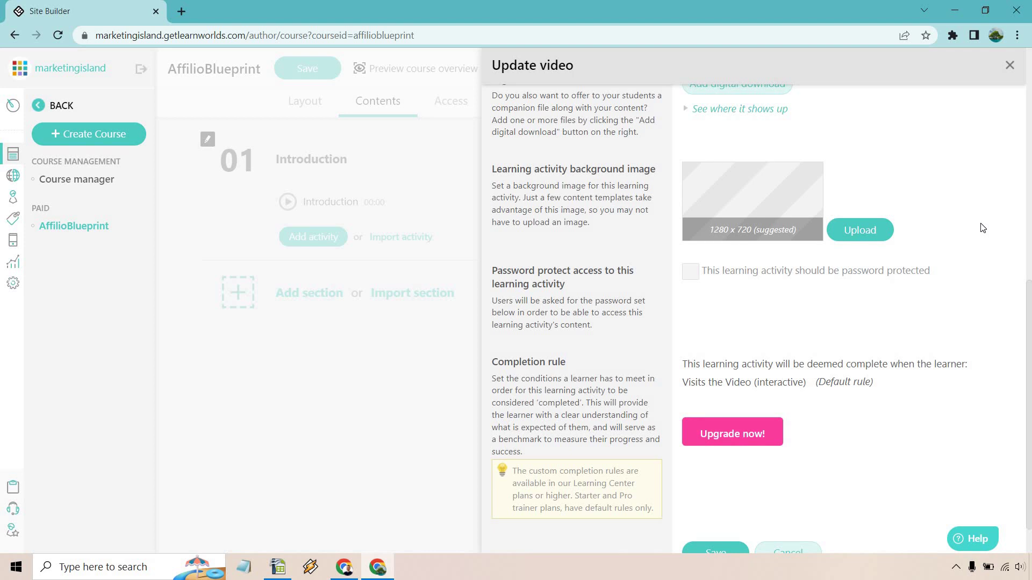
scroll(982, 228, "down", 1)
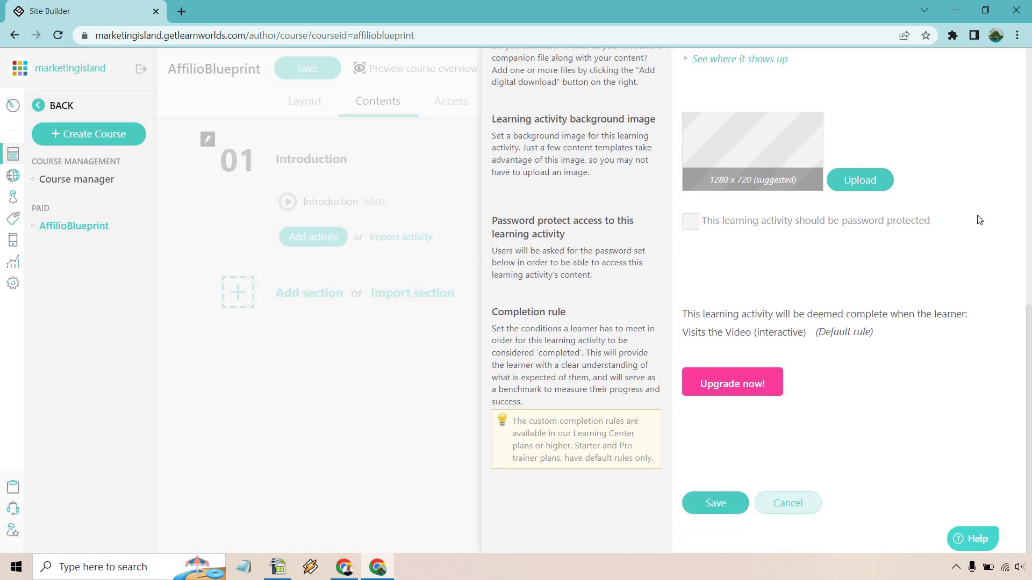
scroll(975, 237, "up", 8)
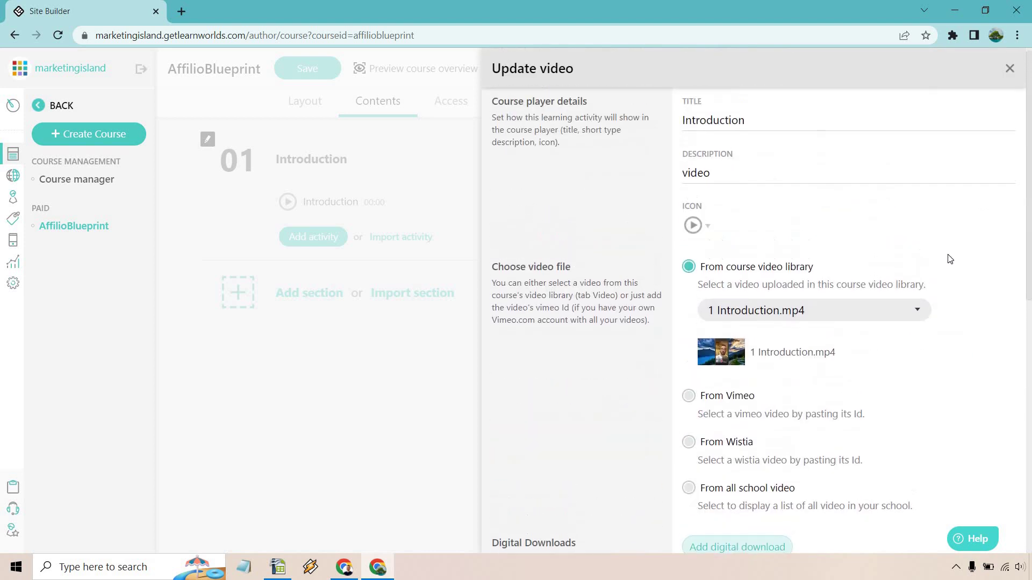
double_click(761, 178)
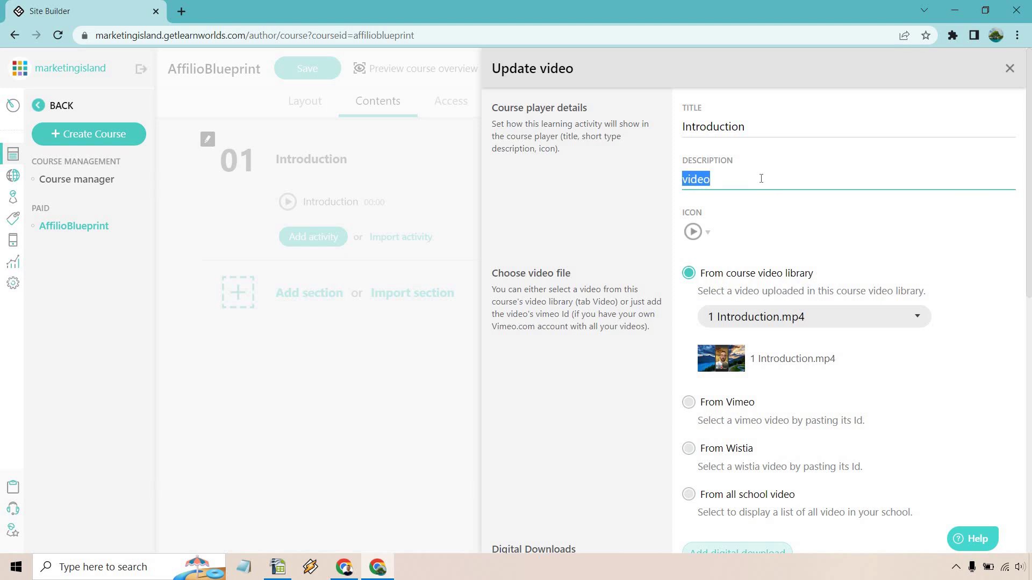
key("BackSpace")
type("Here is where I talk about what is in this course.")
scroll(952, 239, "down", 10)
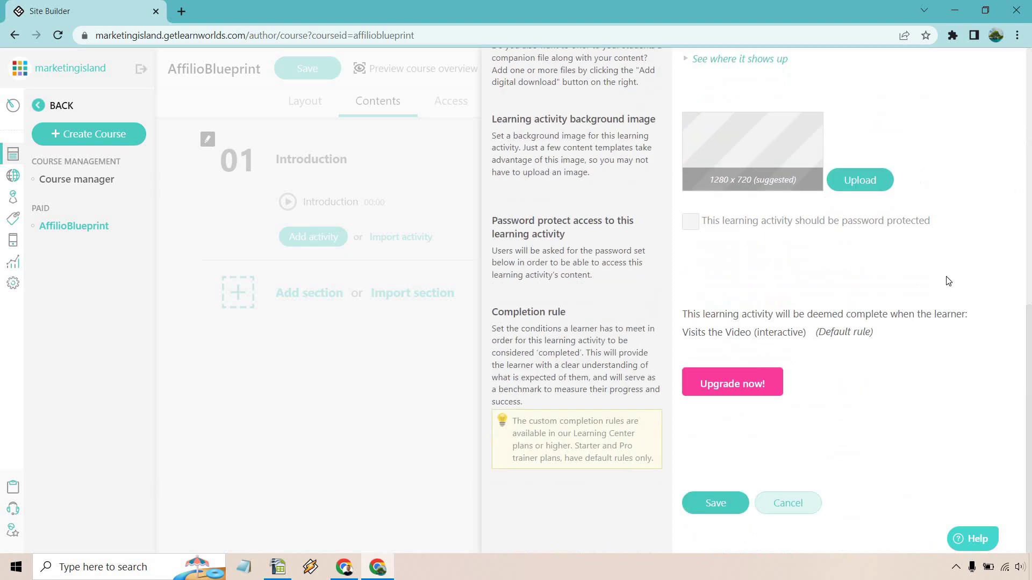
left_click(723, 505)
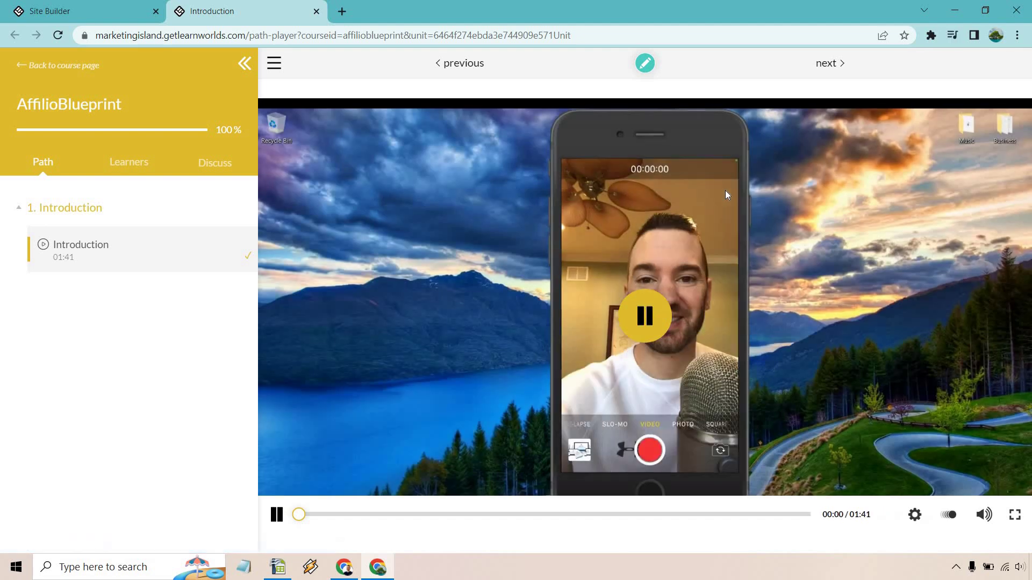
Play the Introduction video in the course player and pause it at 00:05.
left_click(643, 322)
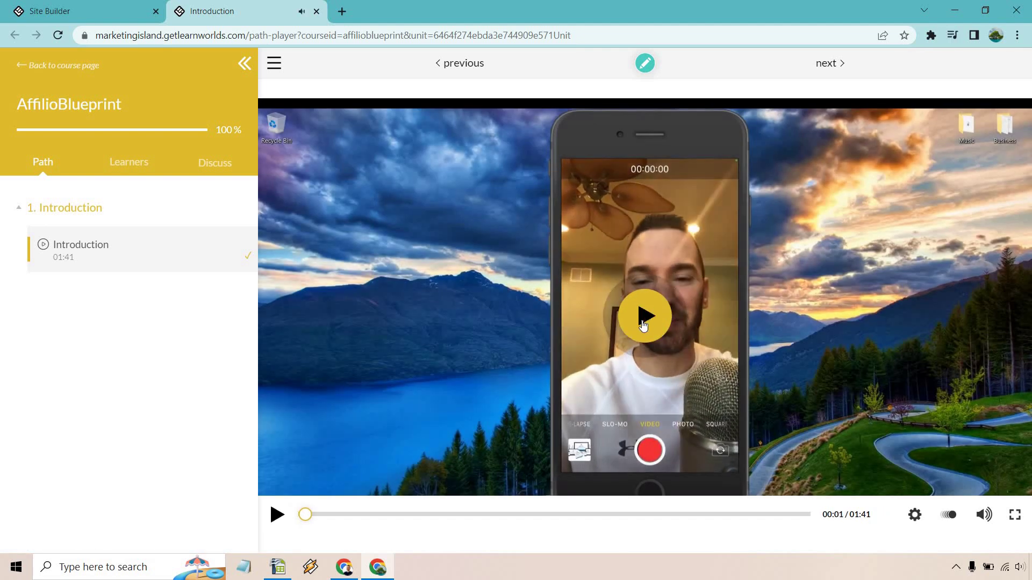
left_click(643, 322)
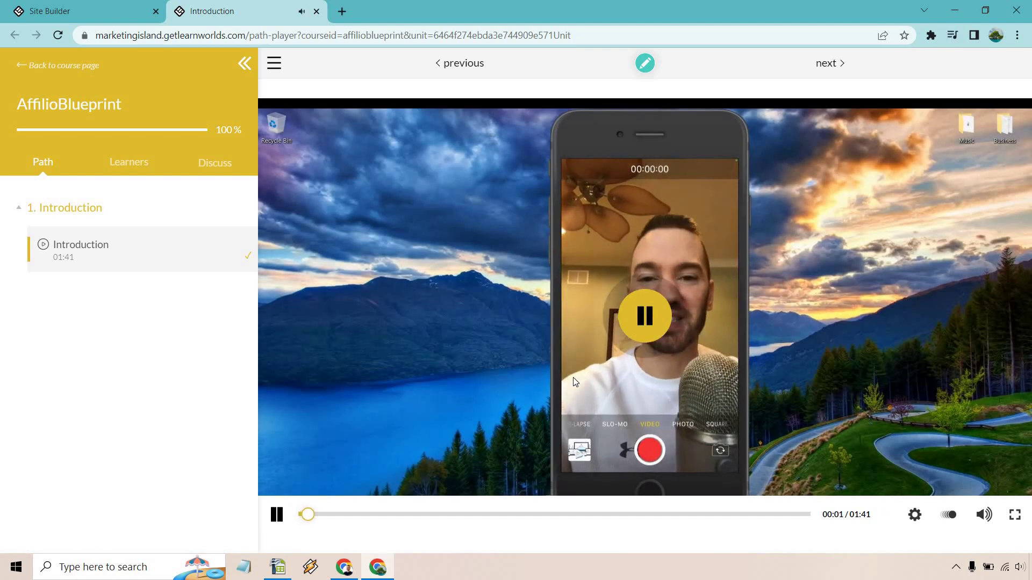
left_click(278, 516)
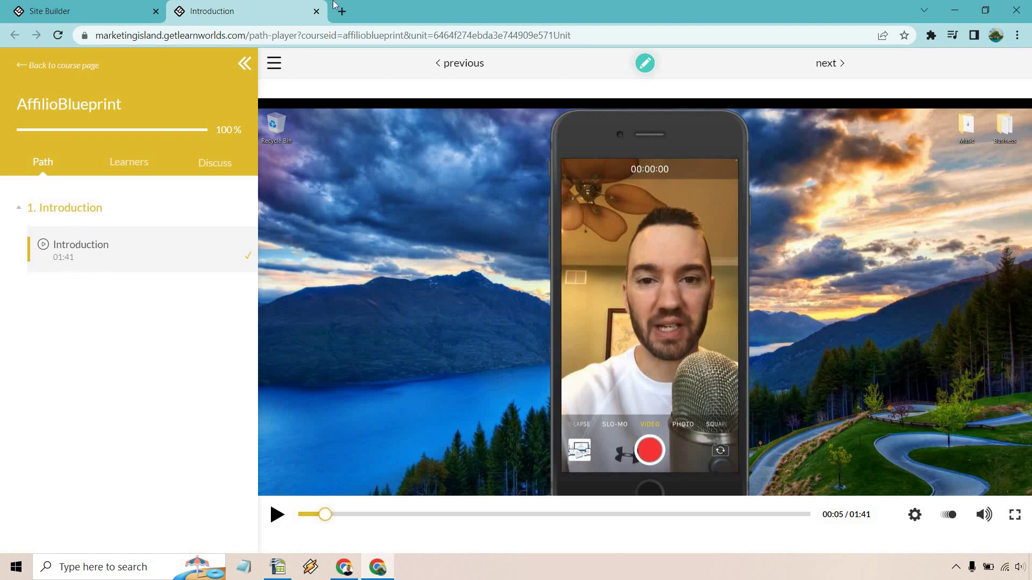
Close the preview and add paid section 02 'The AffilioBlueprint Explained' with a matching description.
left_click(317, 11)
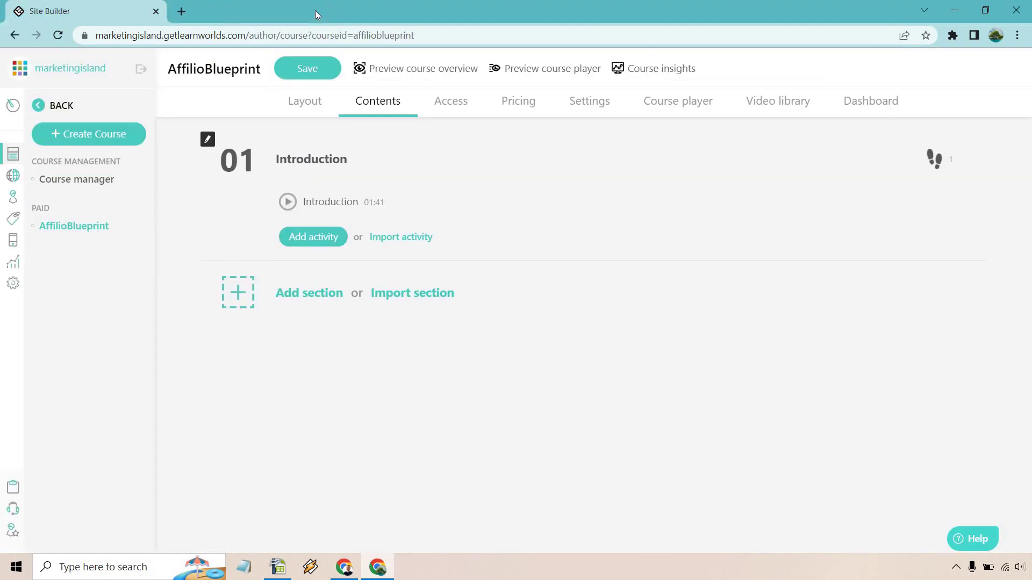
left_click(308, 295)
left_click(688, 314)
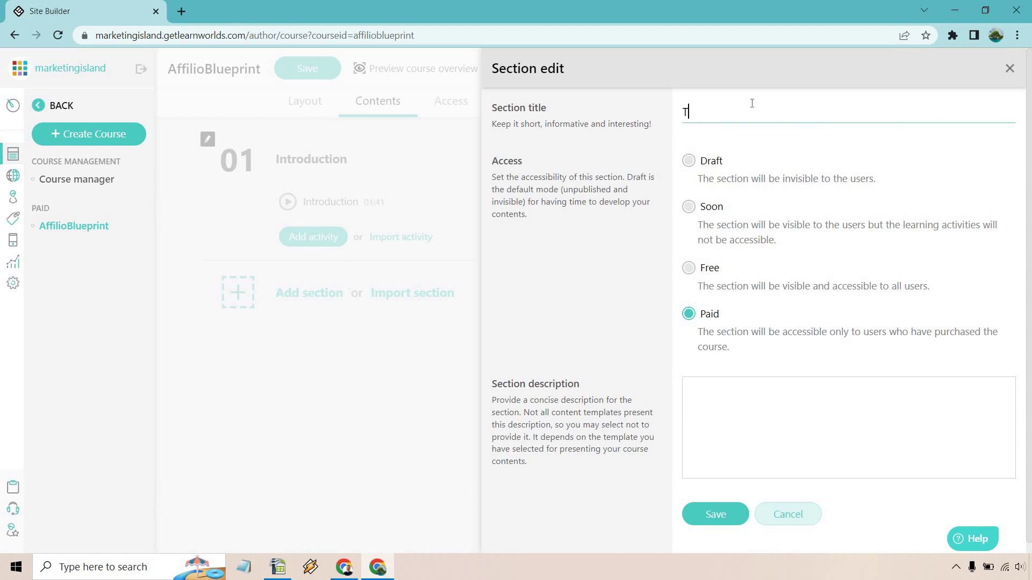
key("ctrl+a")
type("The AffilioBlueprint Explained")
key("ctrl+a")
left_click(850, 433)
type("The AffilioBlueprint Explained")
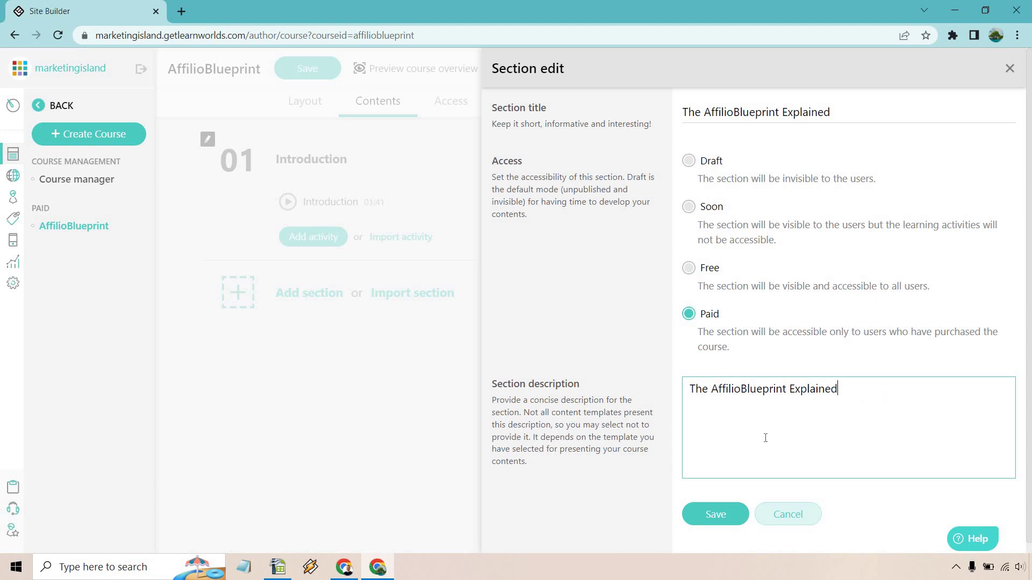
left_click(716, 515)
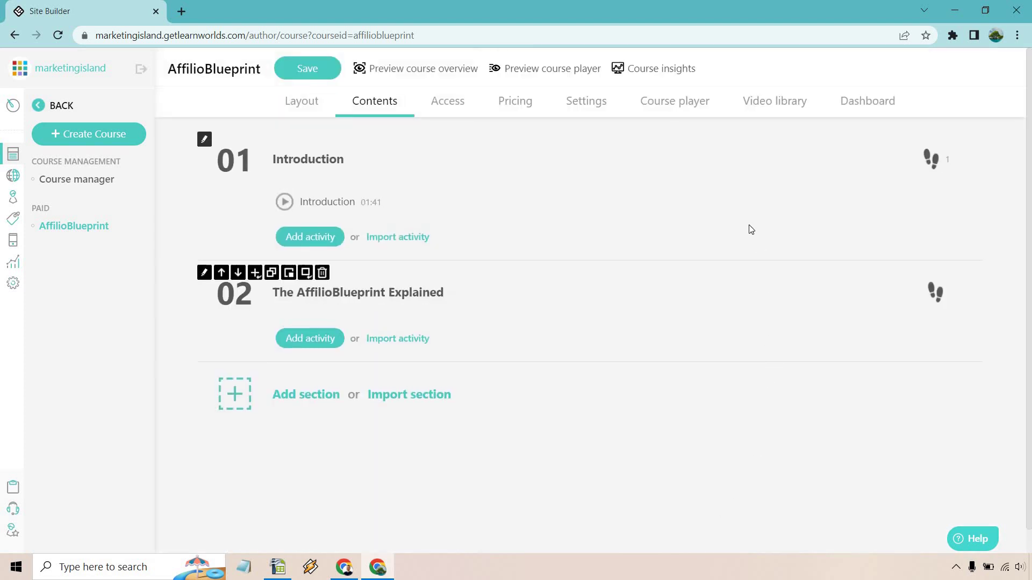
Add a video activity to section 02 named 'The AffilioBlueprint Explained'.
left_click(311, 339)
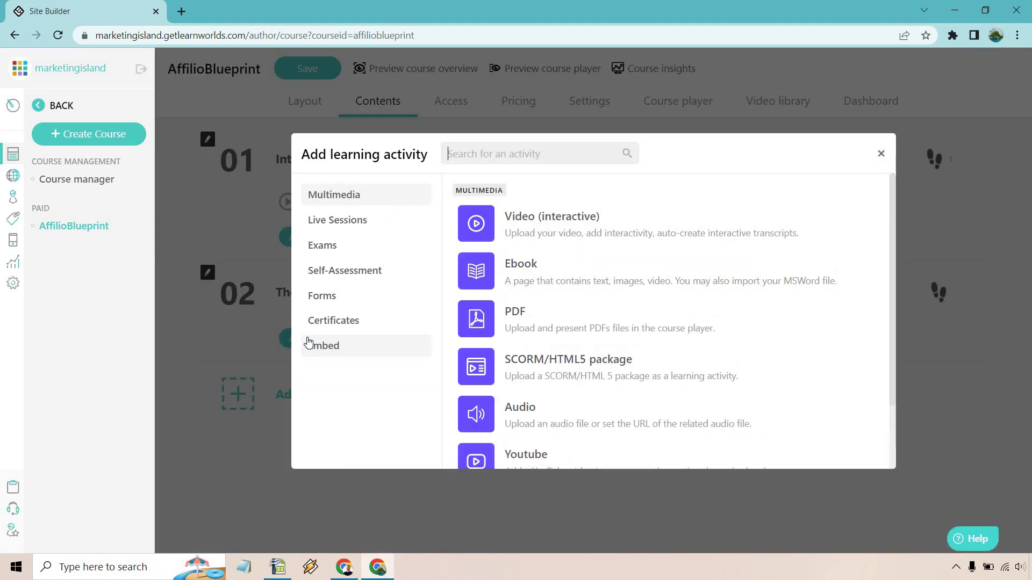
left_click(565, 225)
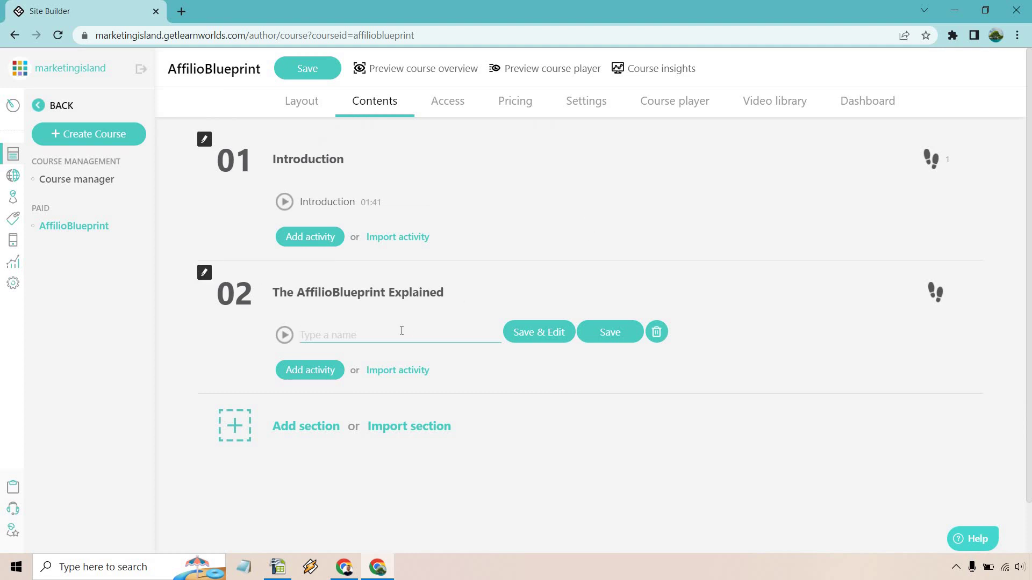
type("The AffilioBlueprint Explained")
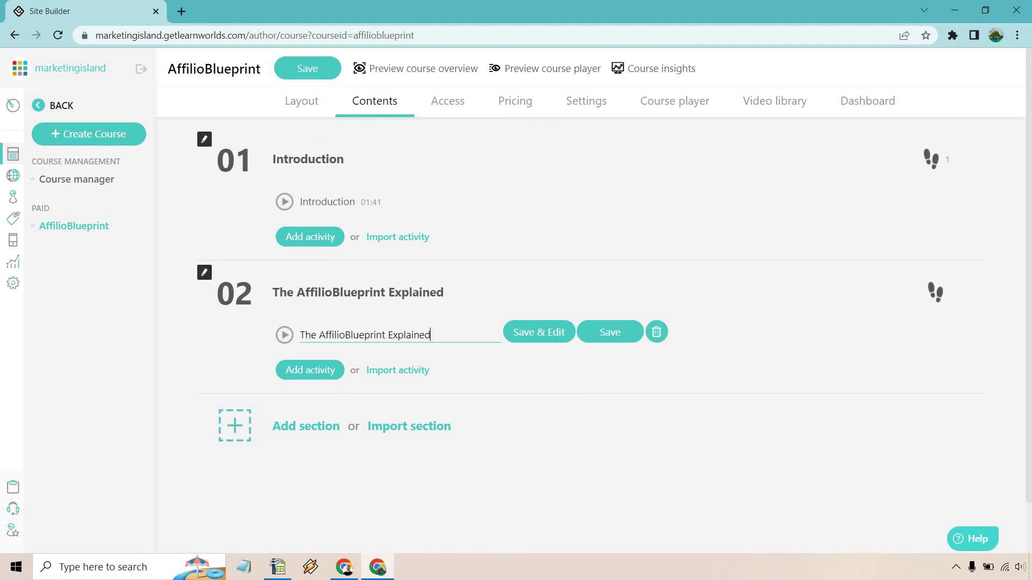
left_click(612, 334)
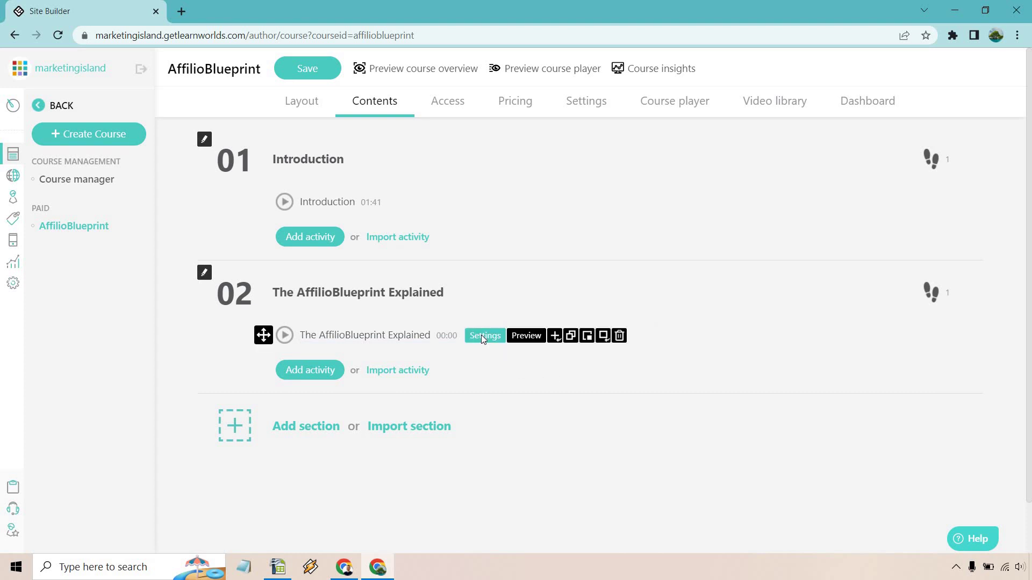
Link it to library video '4 The Affiliate Blueprint Explained.mp4', paste the 30,000-foot-view description, and save.
left_click(482, 335)
left_click(688, 273)
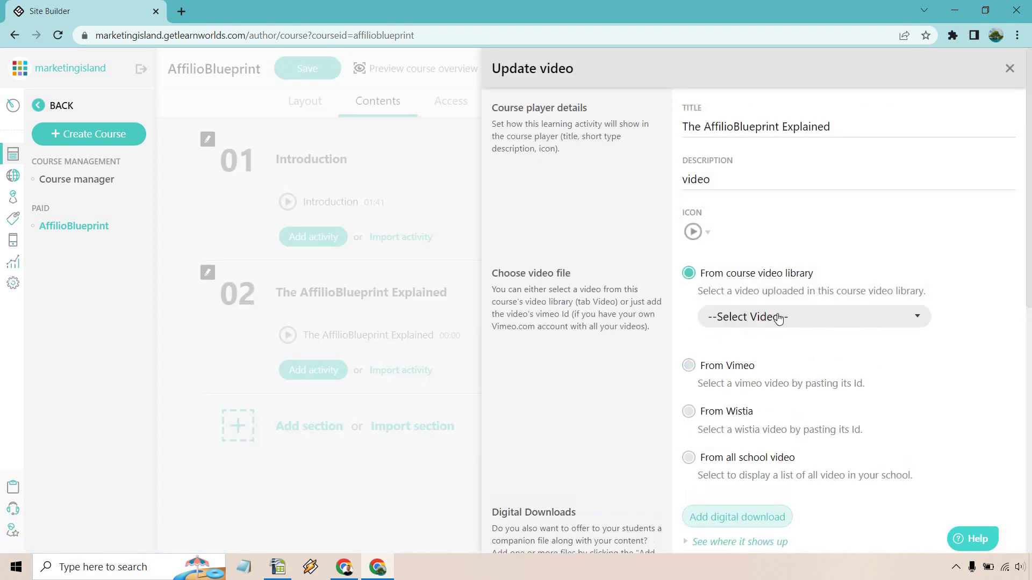
left_click(778, 318)
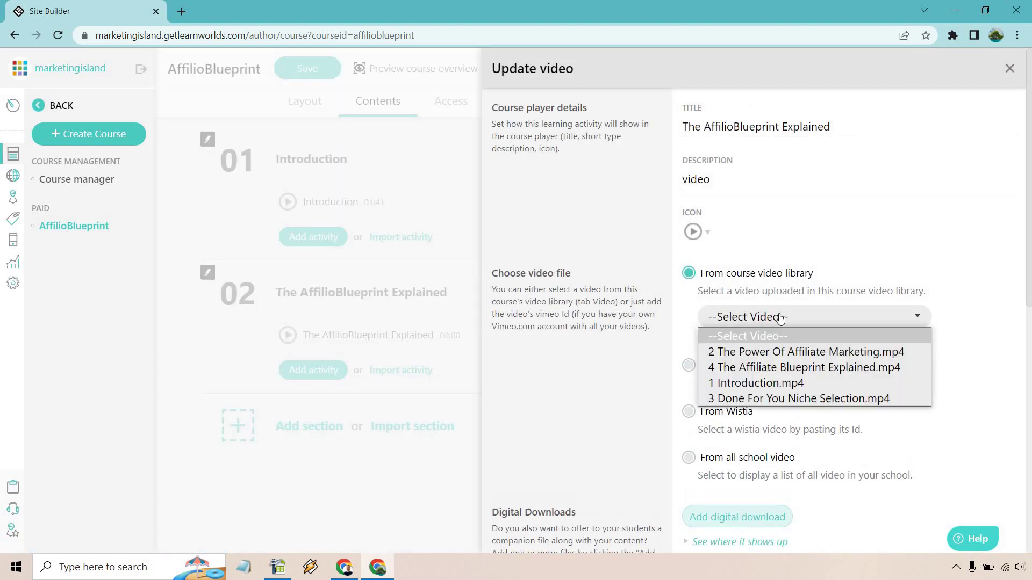
left_click(831, 367)
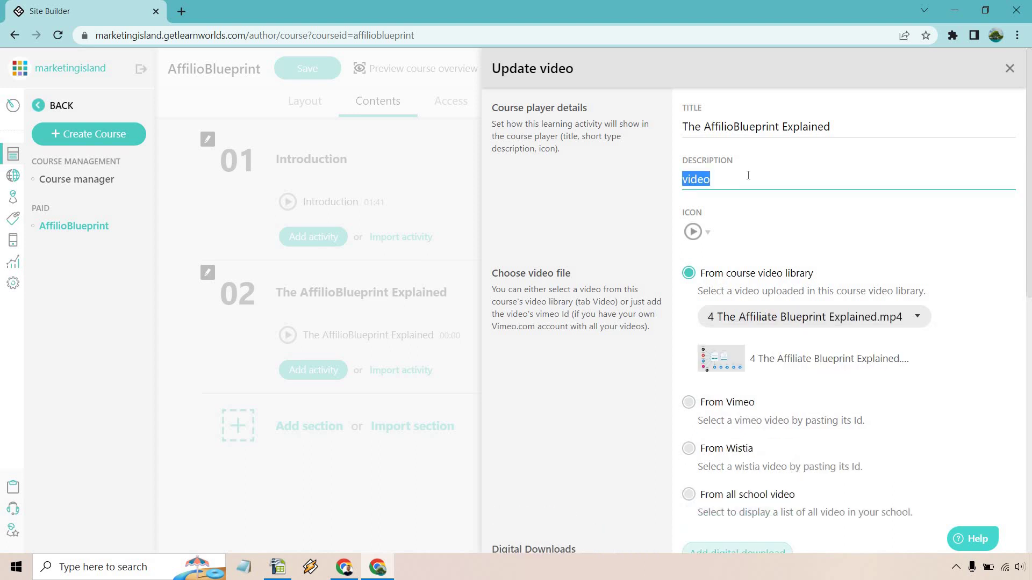
type("Here you can see the 30,000 foot view of what you'll be doing.")
scroll(891, 332, "down", 10)
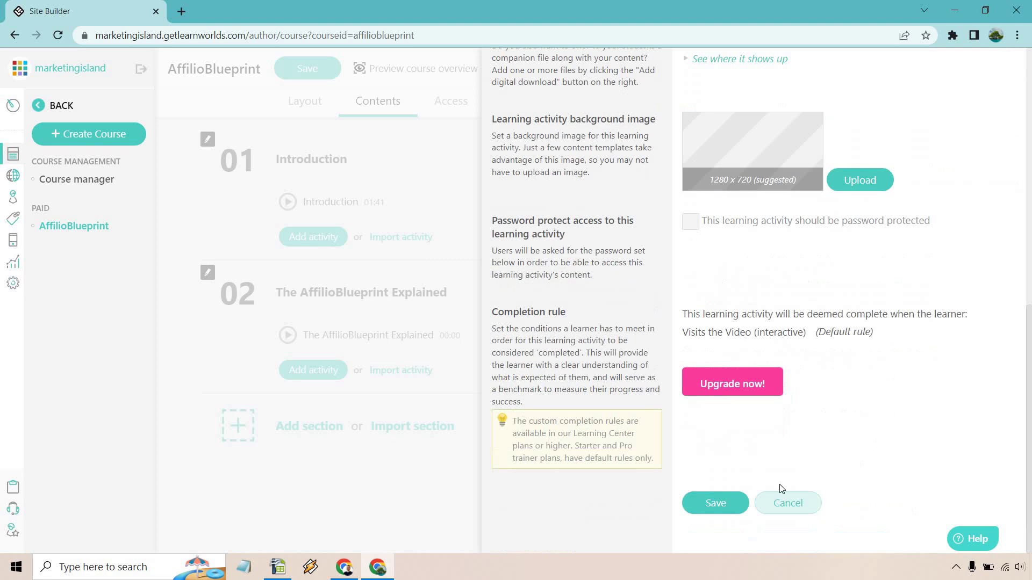
left_click(708, 507)
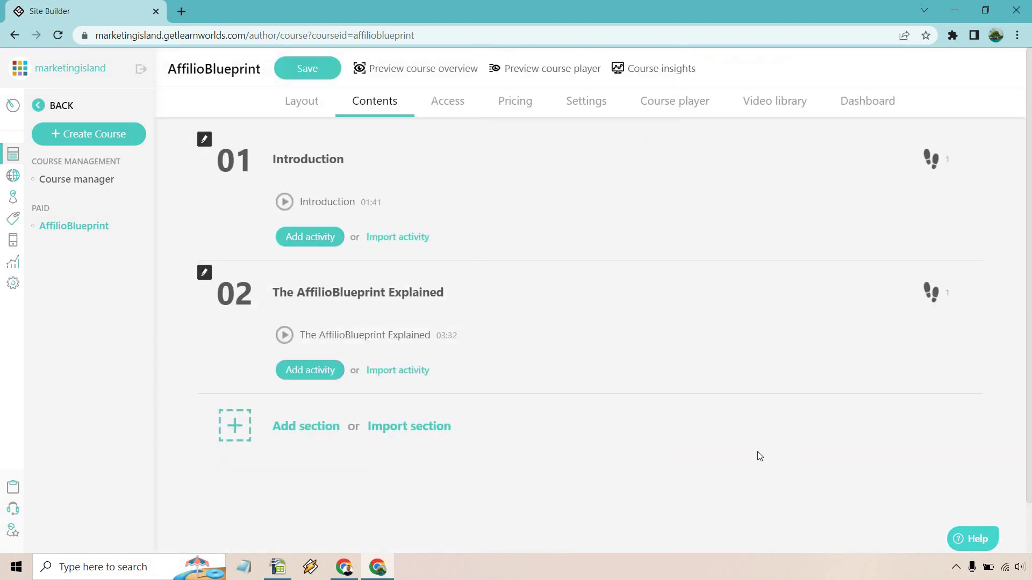
Add an interactive video activity 'Change' playing library video '2 The Power Of Affiliate Marketing.mp4'.
left_click(315, 375)
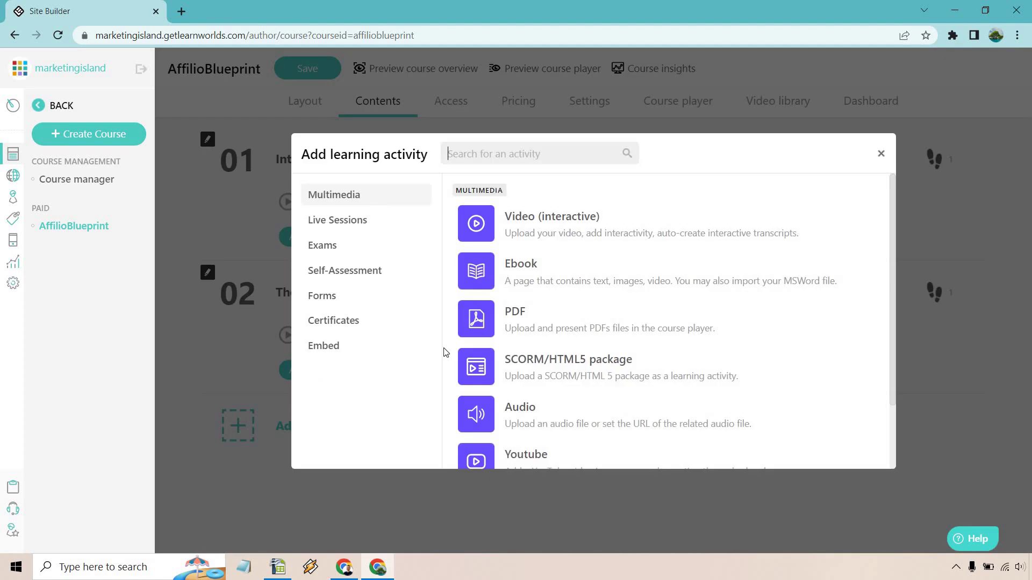
left_click(564, 232)
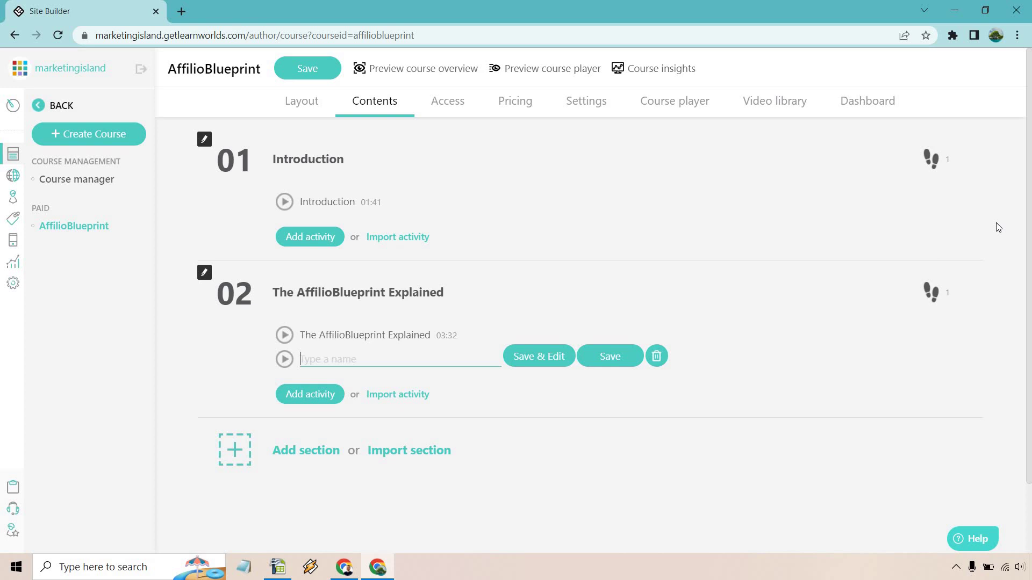
type("Change")
left_click(538, 357)
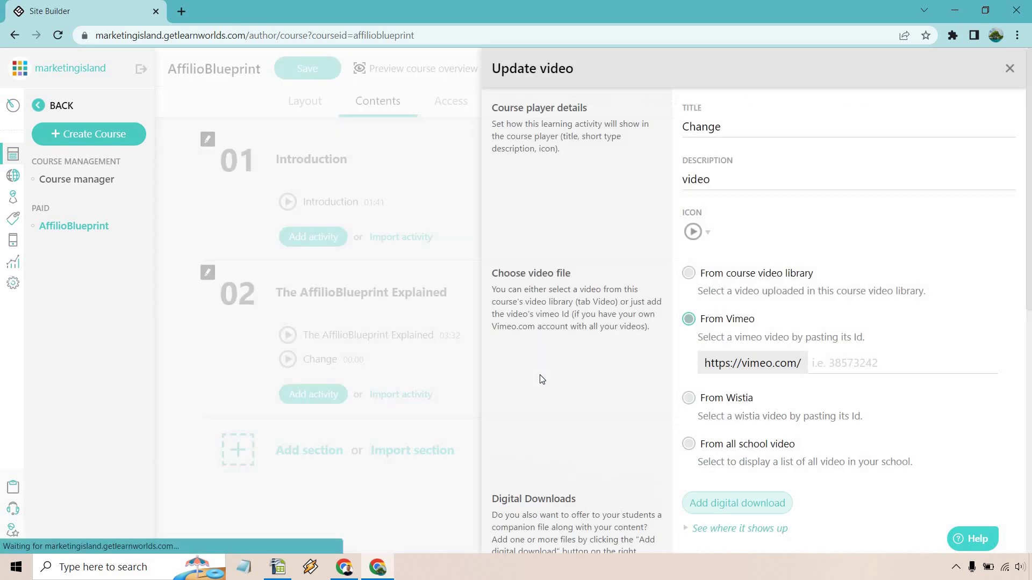
scroll(903, 258, "down", 1)
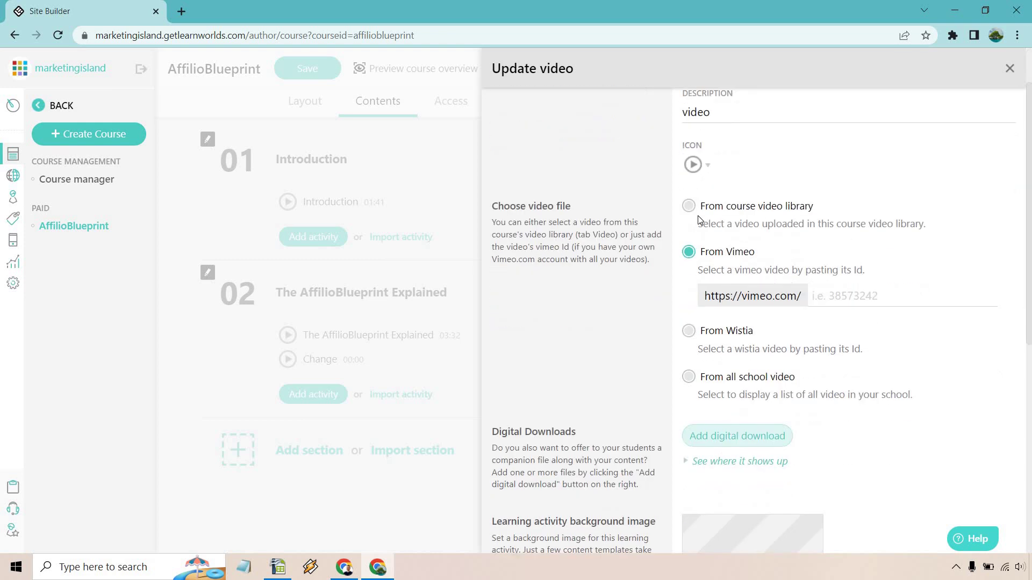
left_click(691, 207)
left_click(773, 255)
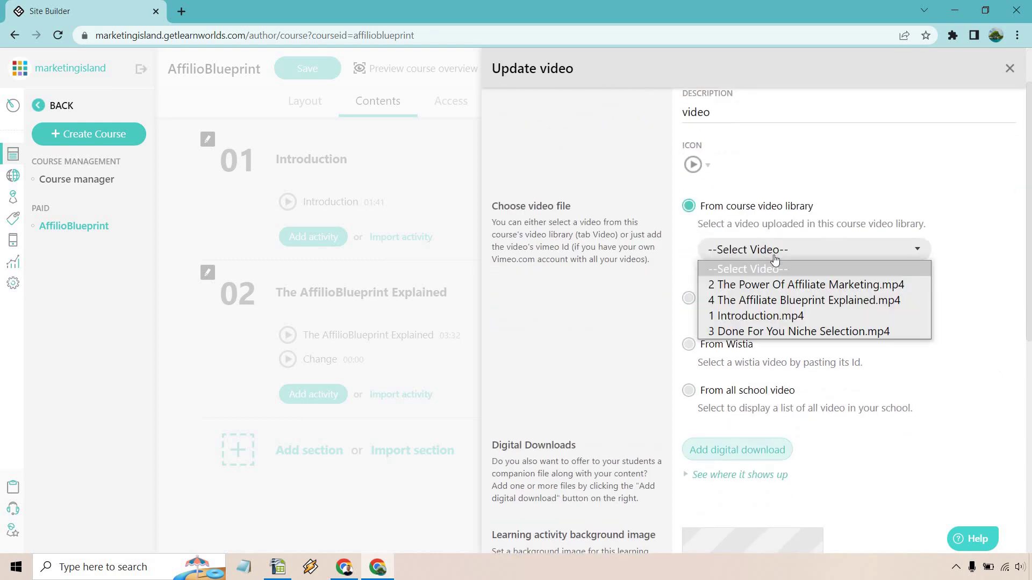
left_click(788, 285)
Set its title and description to 'The Power Of Affiliate Marketing' and save.
scroll(728, 151, "up", 1)
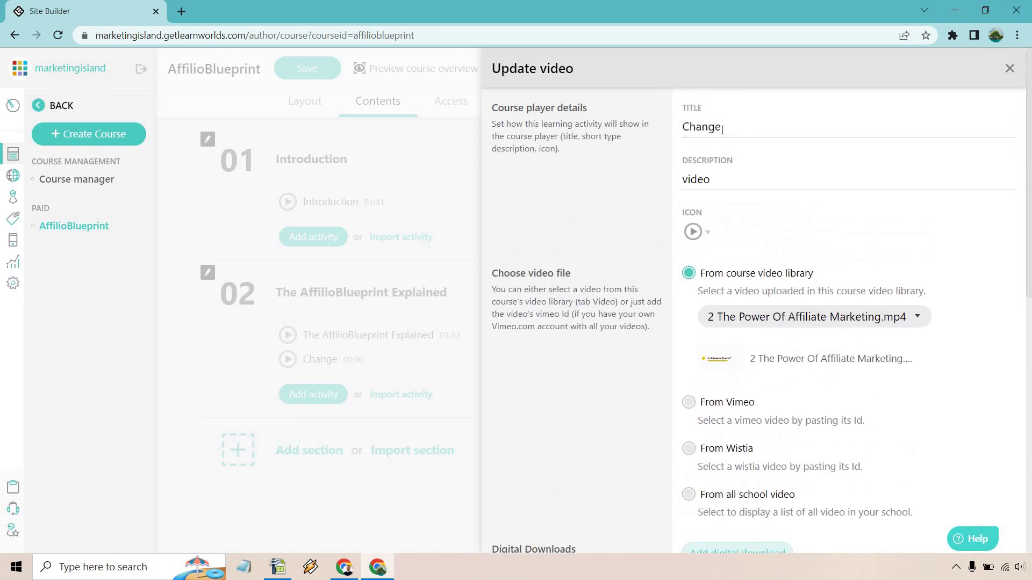
double_click(722, 127)
type("The Pow")
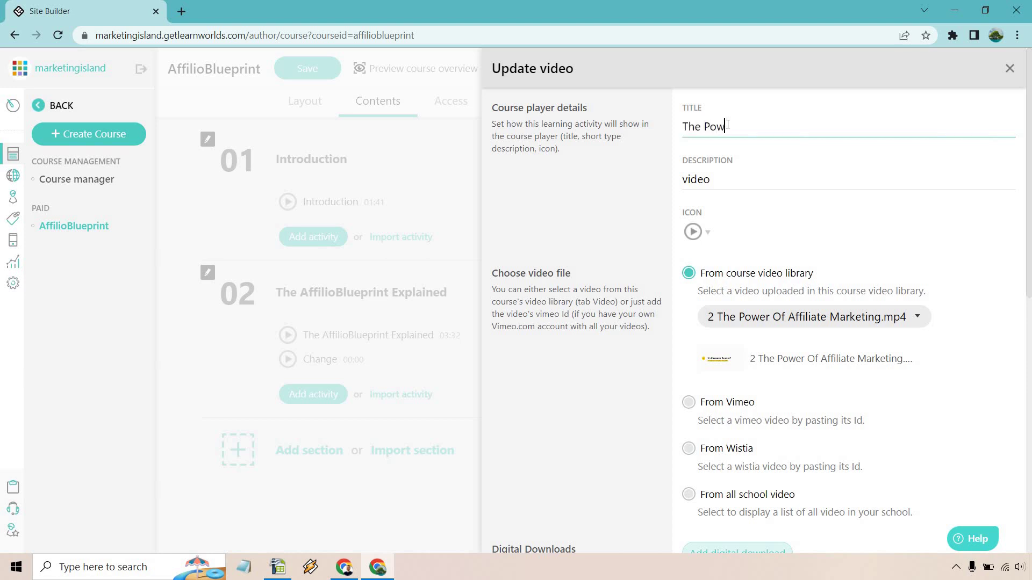
type("er Of Affiliate Marketing")
key("ctrl+a")
key("ctrl+c")
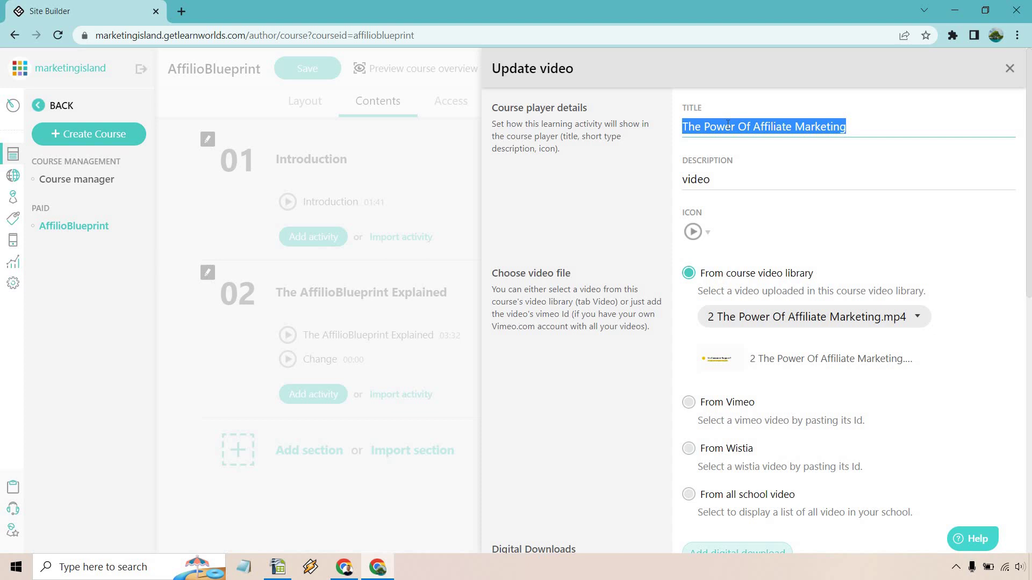
double_click(741, 180)
key("ctrl+v")
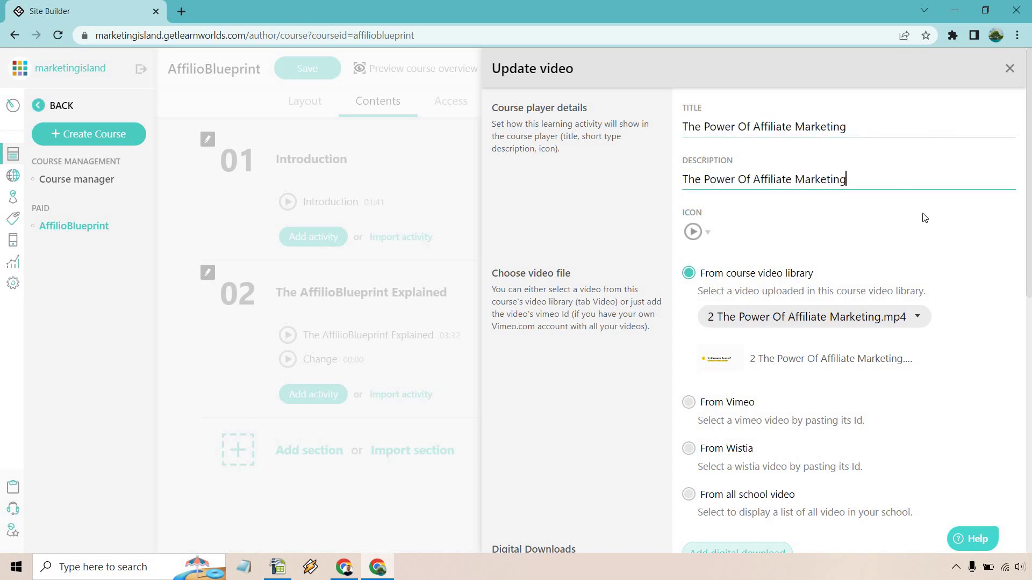
scroll(981, 240, "down", 5)
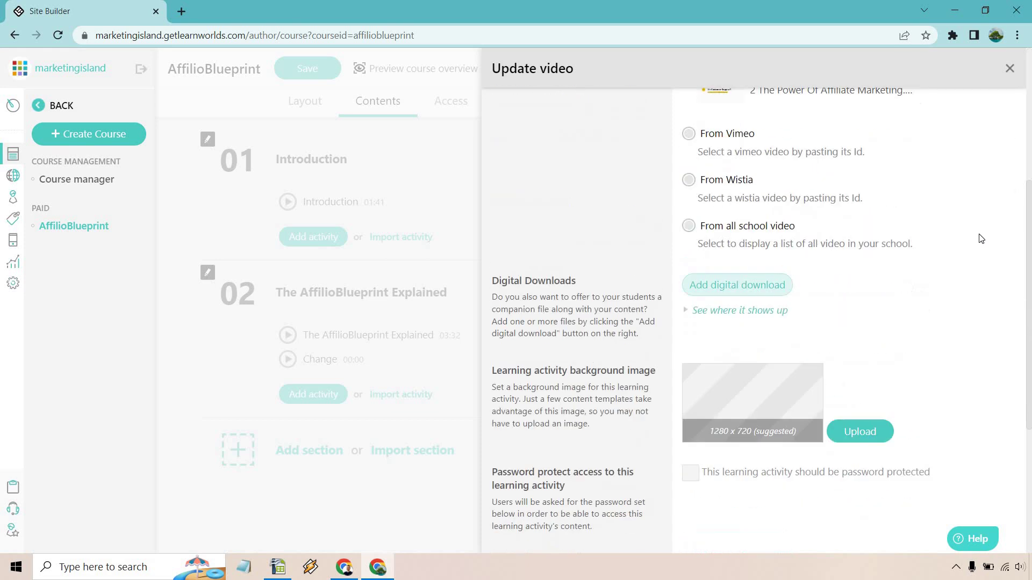
scroll(980, 237, "down", 5)
left_click(726, 503)
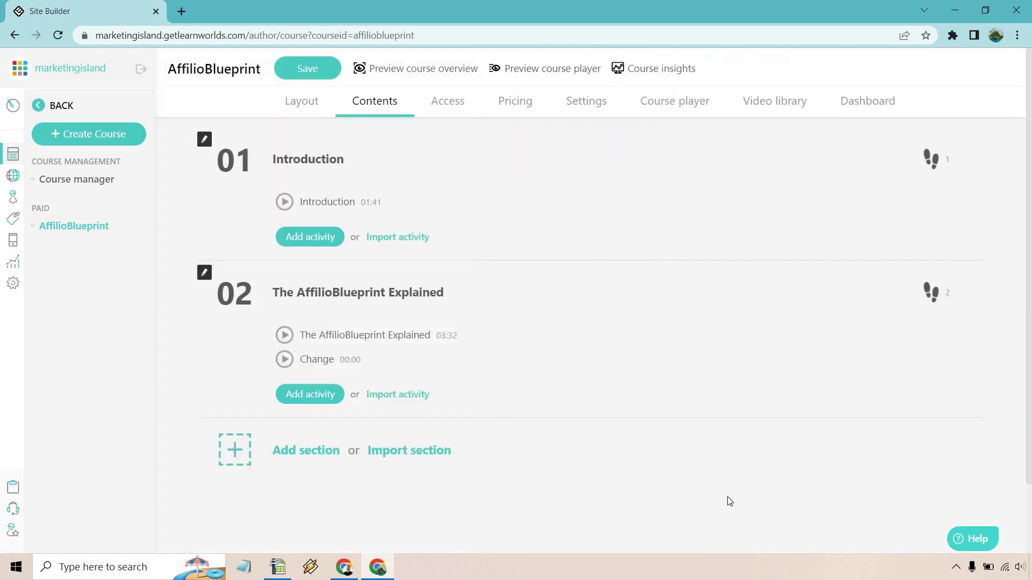
Move The Power Of Affiliate Marketing up, then add a video activity playing '3 Done For You Niche Selection.mp4'.
mouse_move(263, 362)
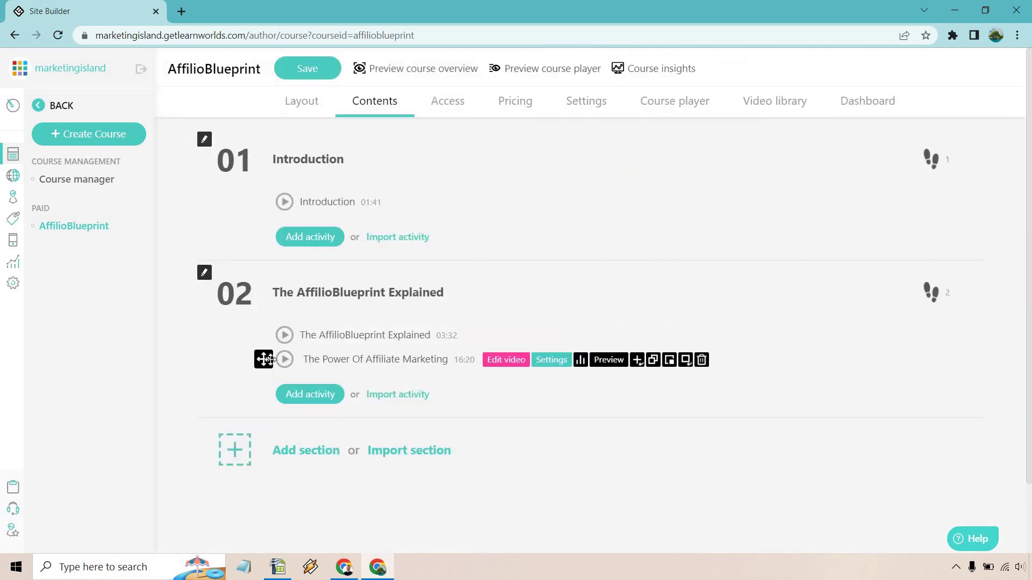
left_click_drag(264, 359, 265, 333)
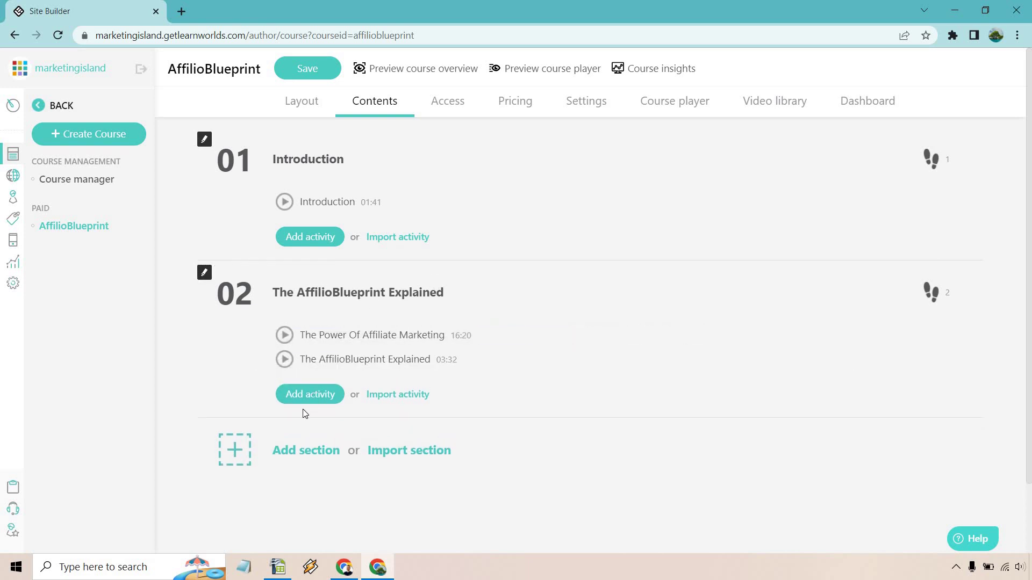
left_click(309, 396)
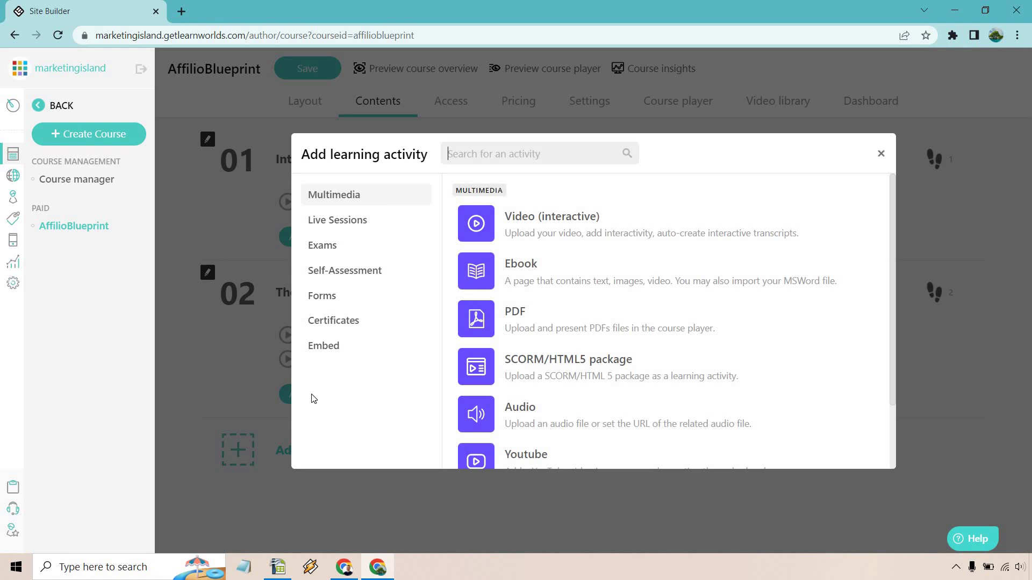
left_click(532, 234)
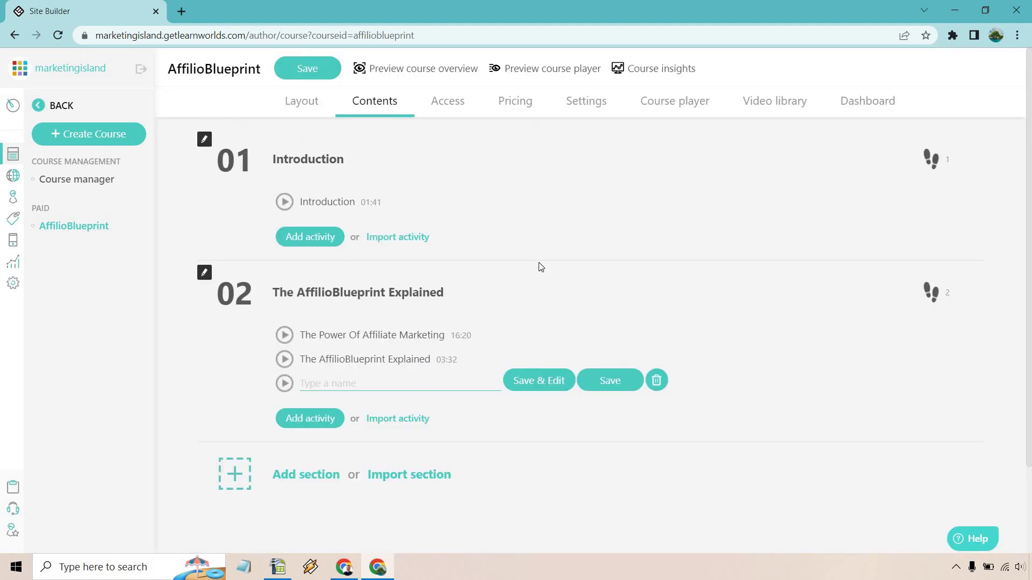
type("Change")
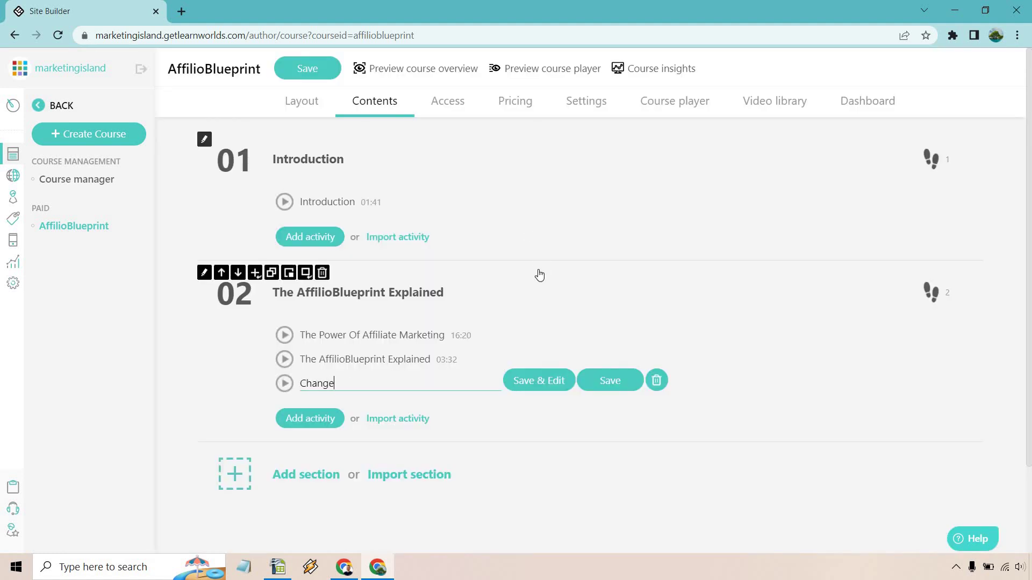
left_click(534, 385)
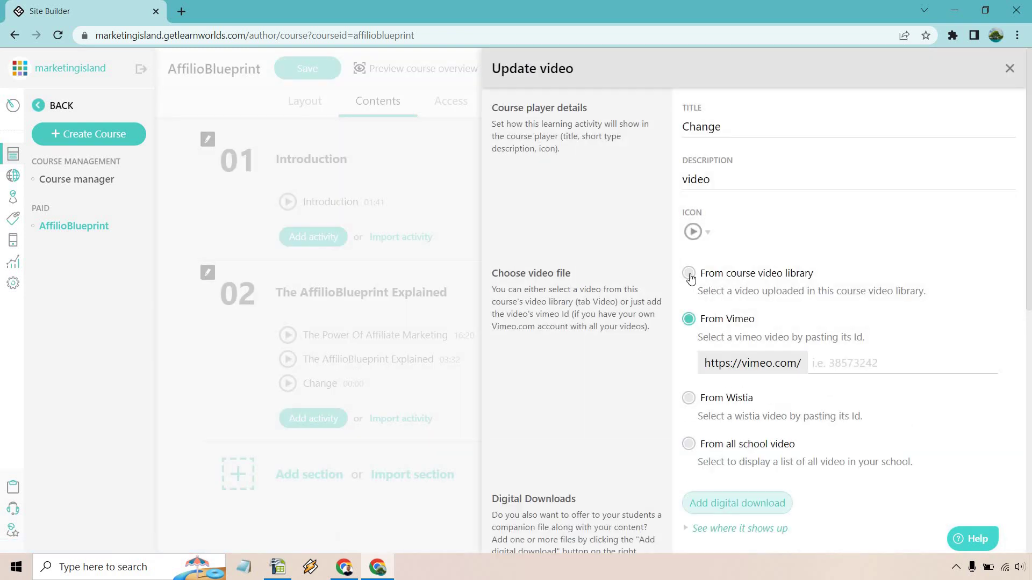
left_click(689, 273)
left_click(783, 328)
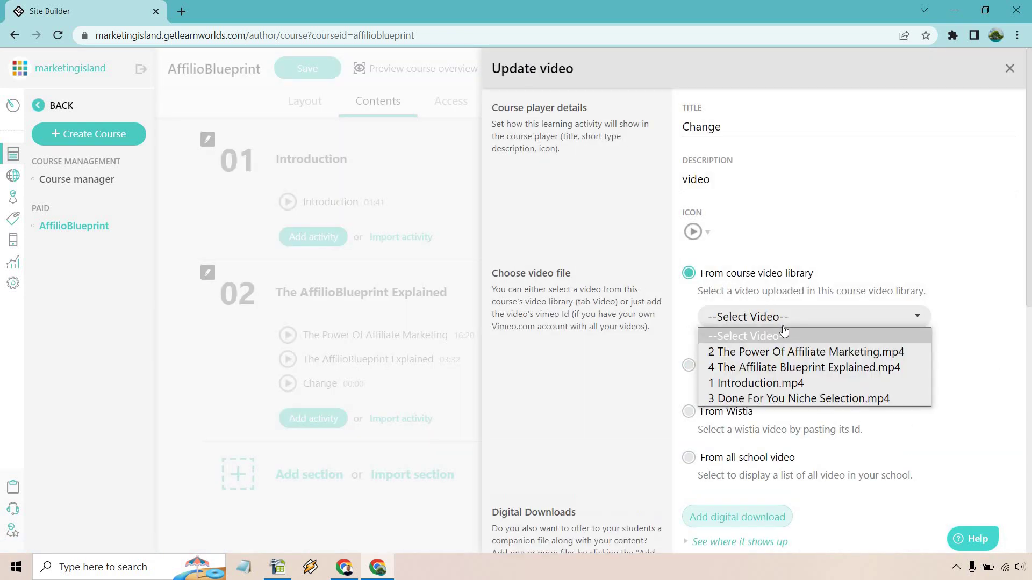
left_click(779, 398)
Title and describe it 'Done For You Niche Selection', save, and drag it above the Explained activity.
double_click(765, 125)
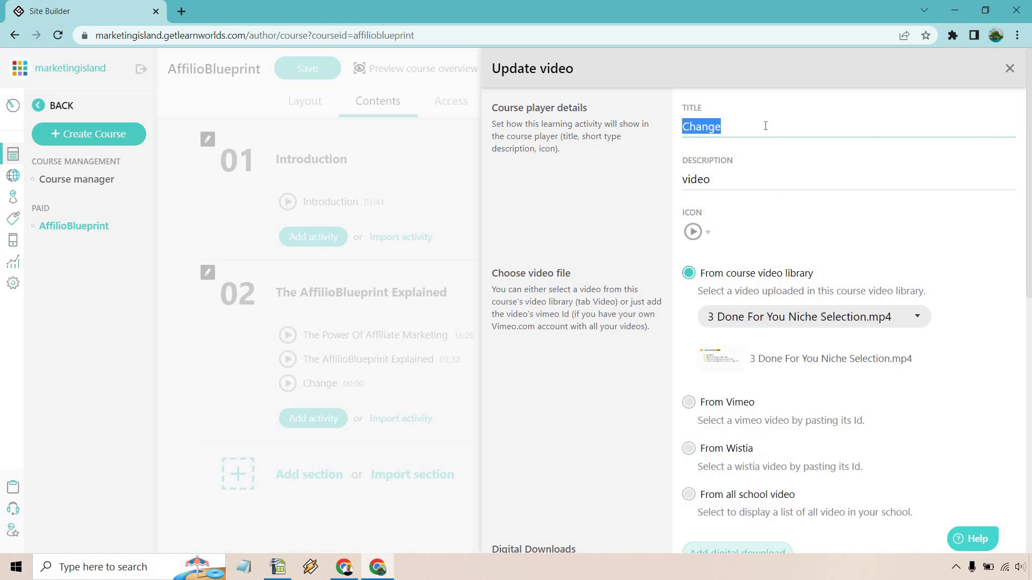
type("Done For You Niche Selection")
double_click(811, 180)
type("Done For You Niche Selection")
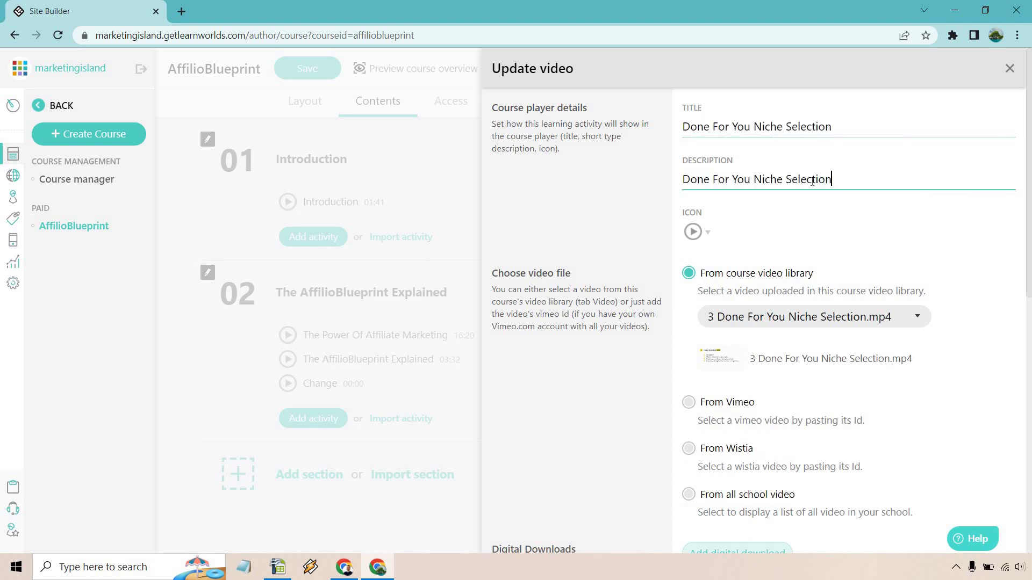
left_click(900, 228)
scroll(951, 220, "down", 7)
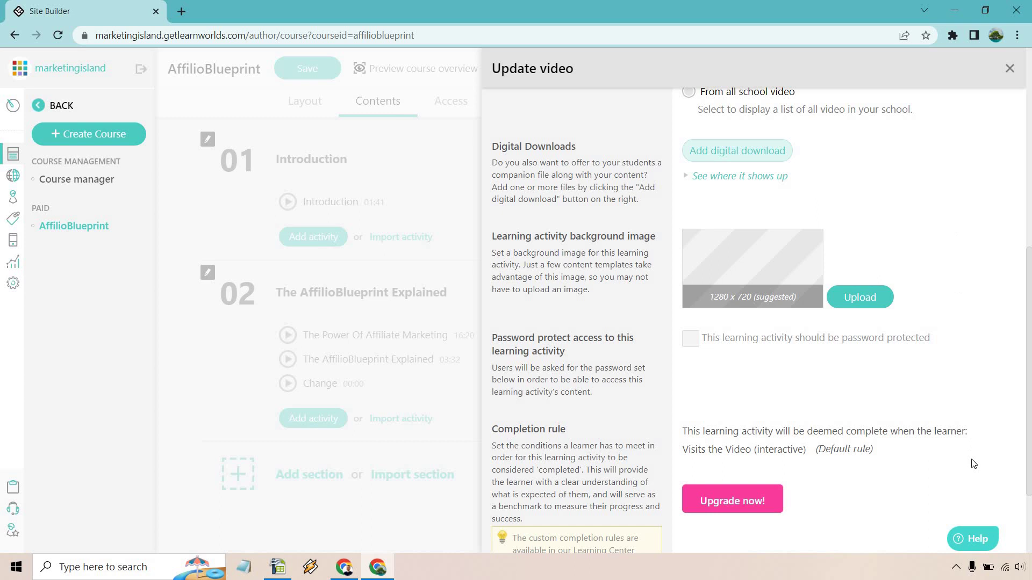
scroll(832, 442, "down", 2)
left_click(704, 507)
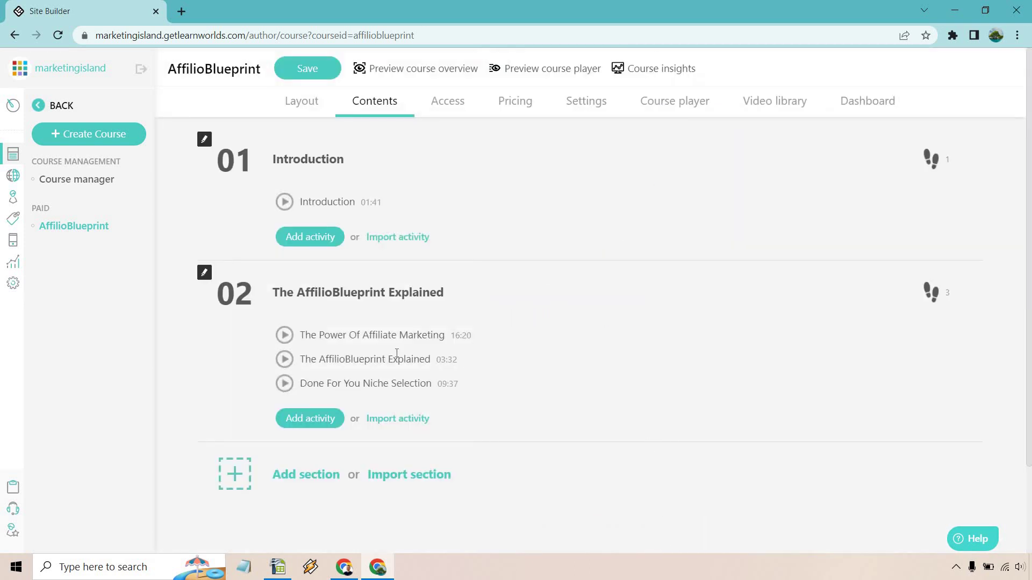
left_click_drag(263, 387, 264, 356)
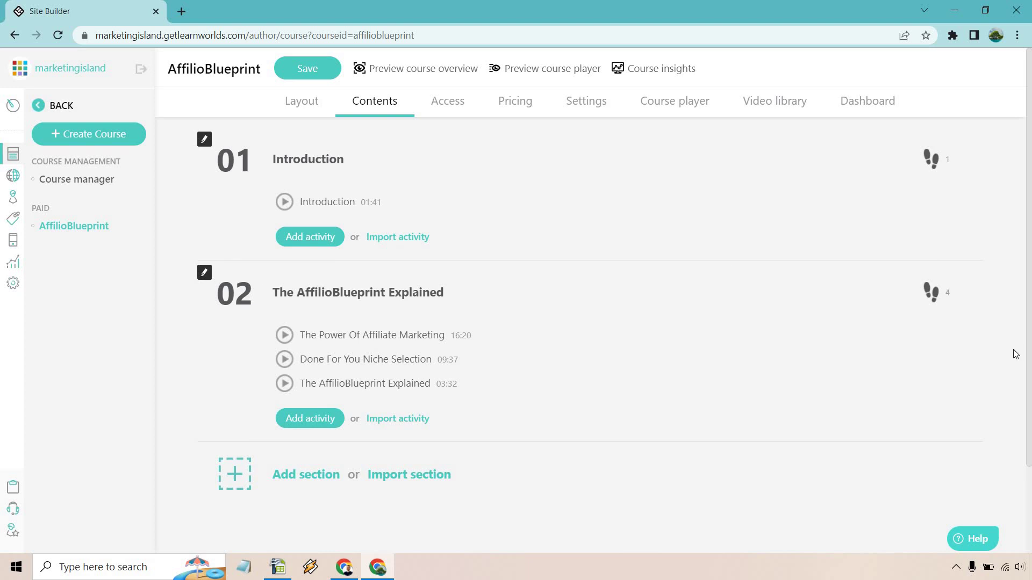
Add a PDF learning activity to section 02 named 'PDF Overview'.
left_click(320, 423)
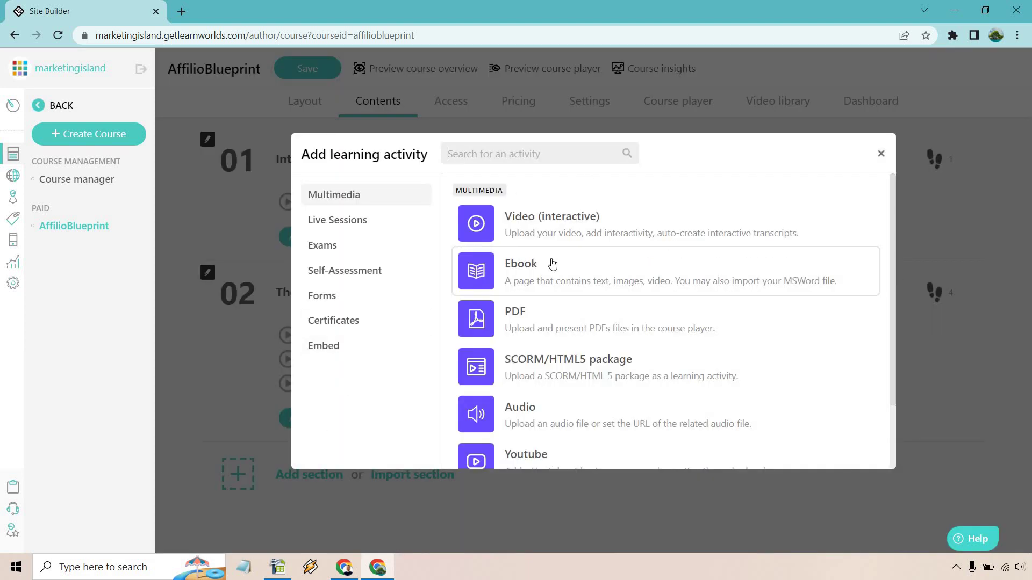
left_click(568, 323)
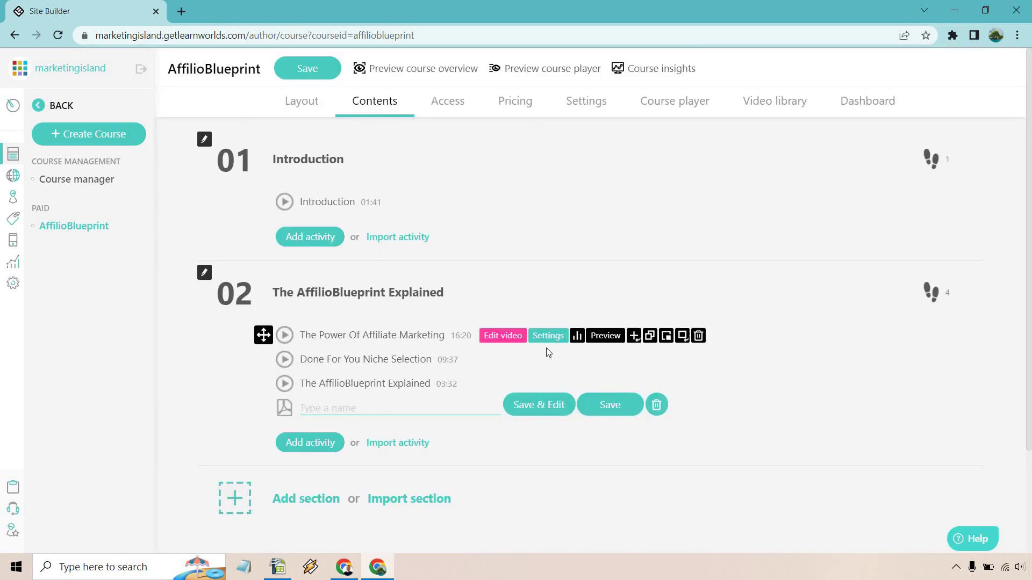
mouse_move(543, 350)
type("PDF Ov")
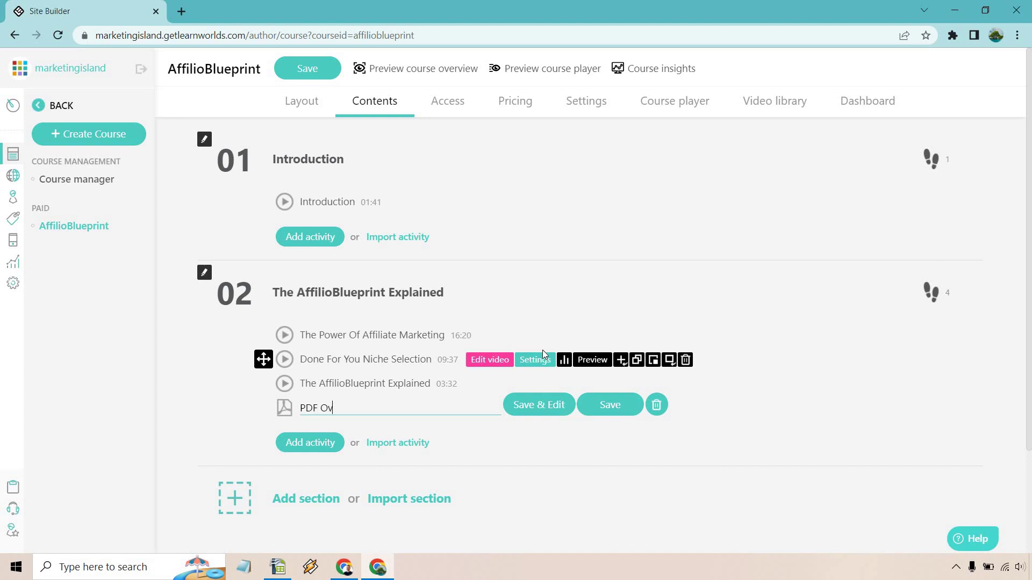
type("erview")
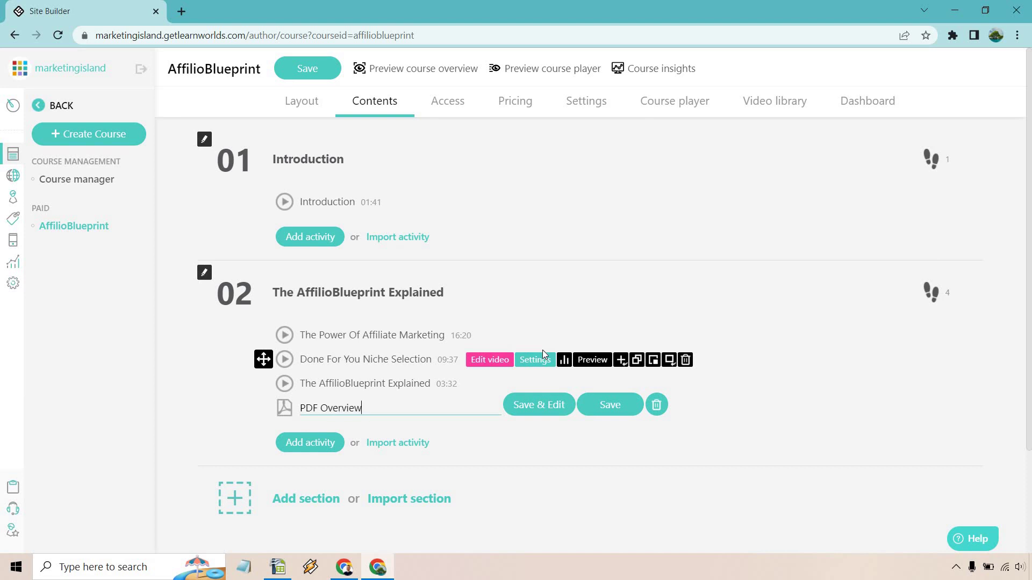
Set the PDF activity to 1 page, title it 'The AB Overview', and save.
left_click(544, 404)
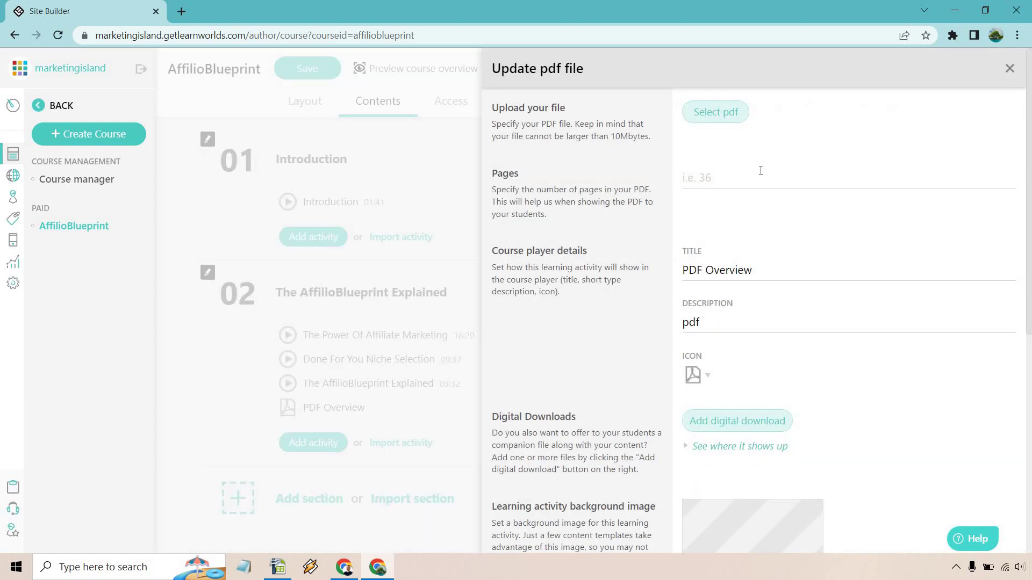
left_click(749, 180)
type("1")
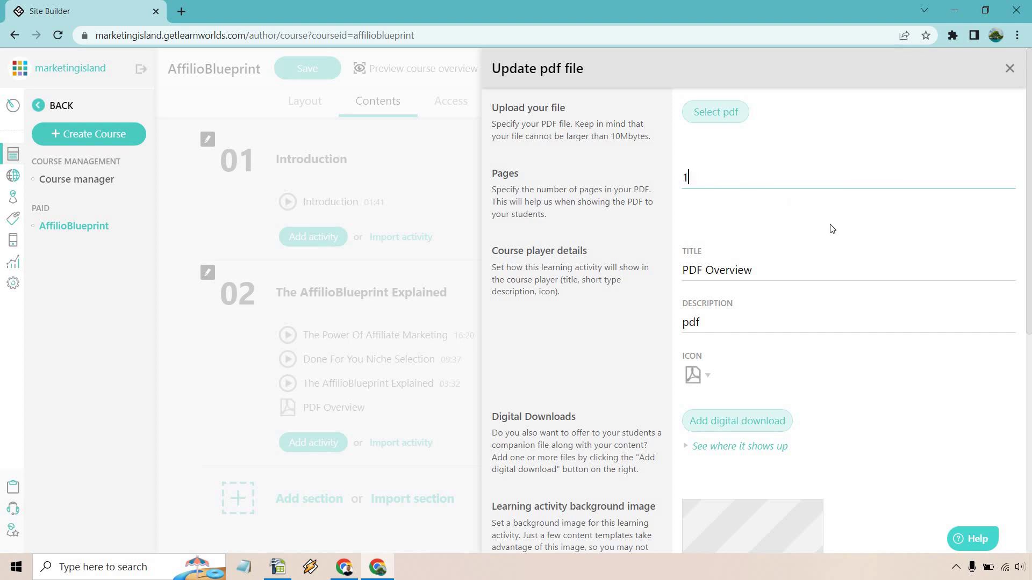
left_click(767, 263)
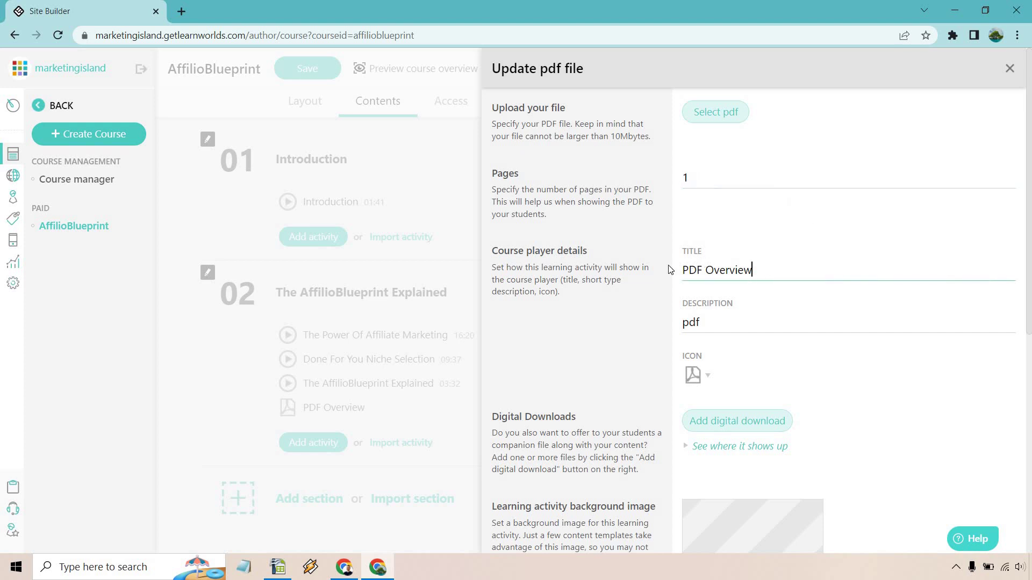
key("Home")
key("ctrl+shift+Right")
type("The AB")
triple_click(942, 322)
type("The AB Overview")
scroll(698, 375, "down", 3)
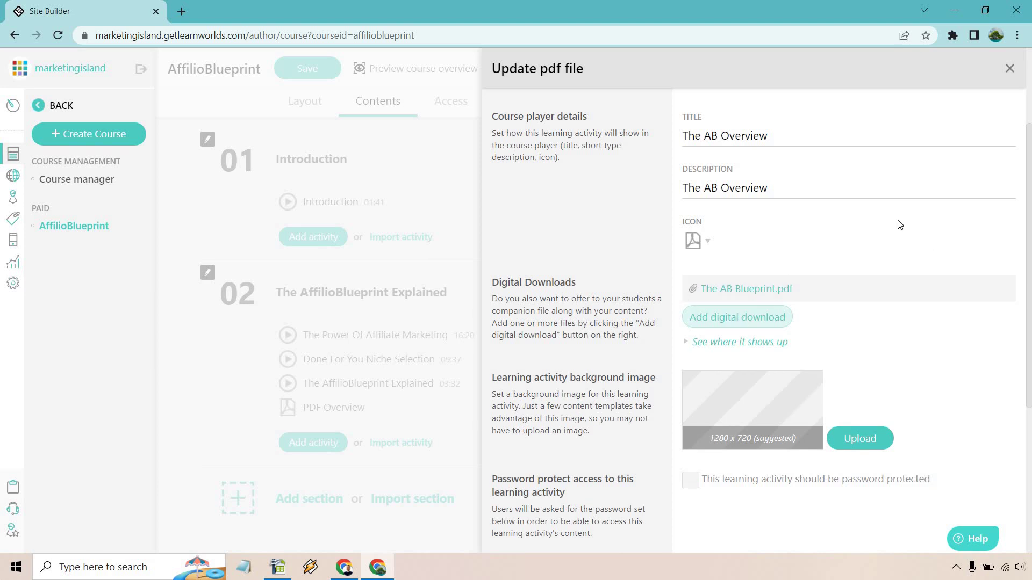
scroll(930, 236, "down", 3)
scroll(925, 213, "down", 3)
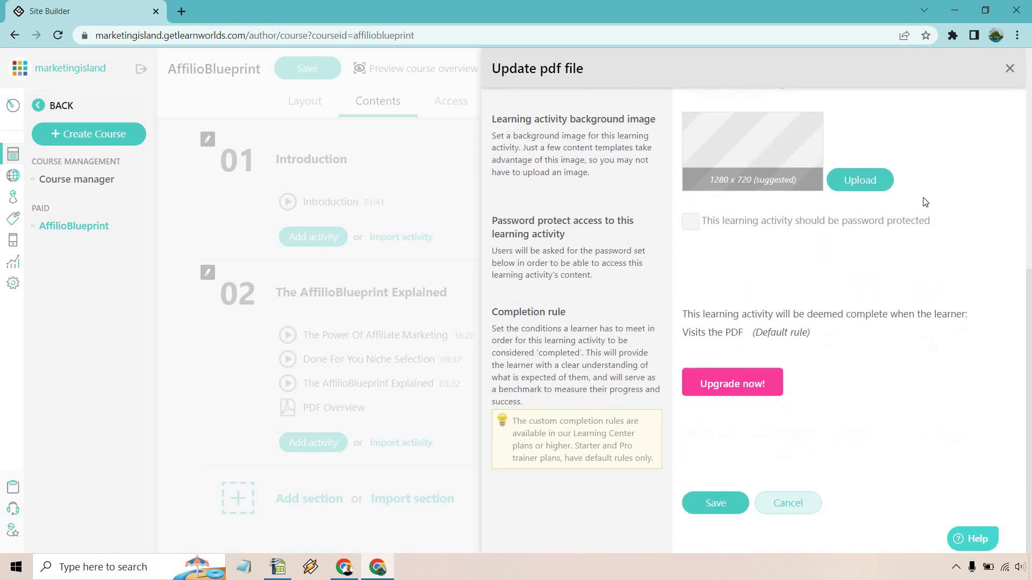
left_click(718, 505)
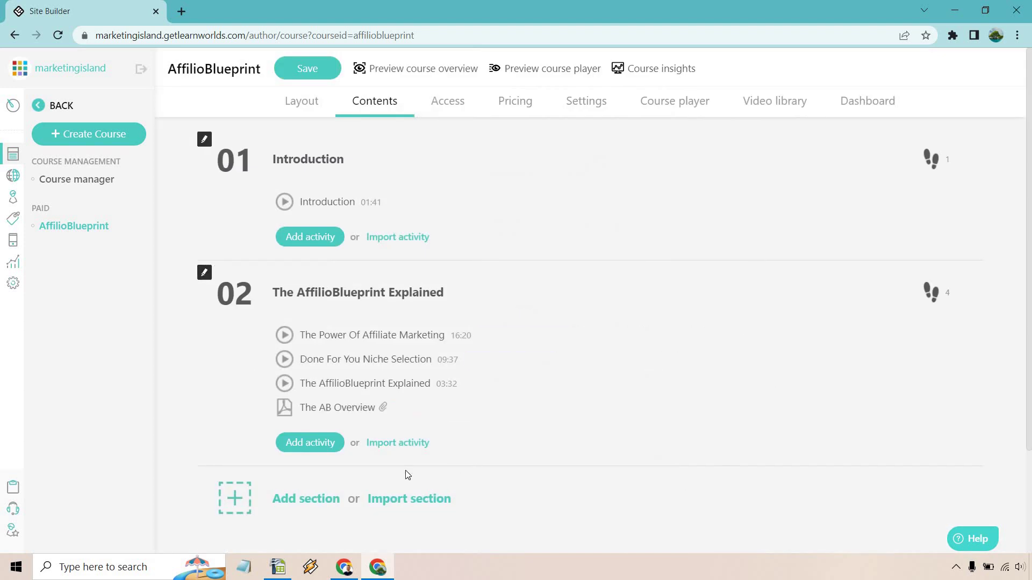
left_click(302, 443)
scroll(665, 292, "down", 2)
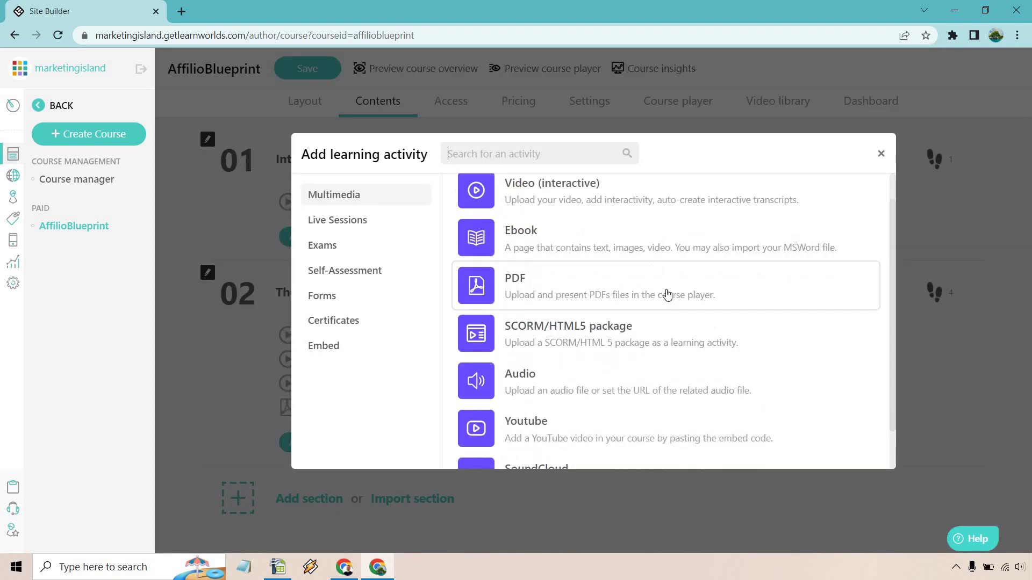
scroll(670, 300, "up", 2)
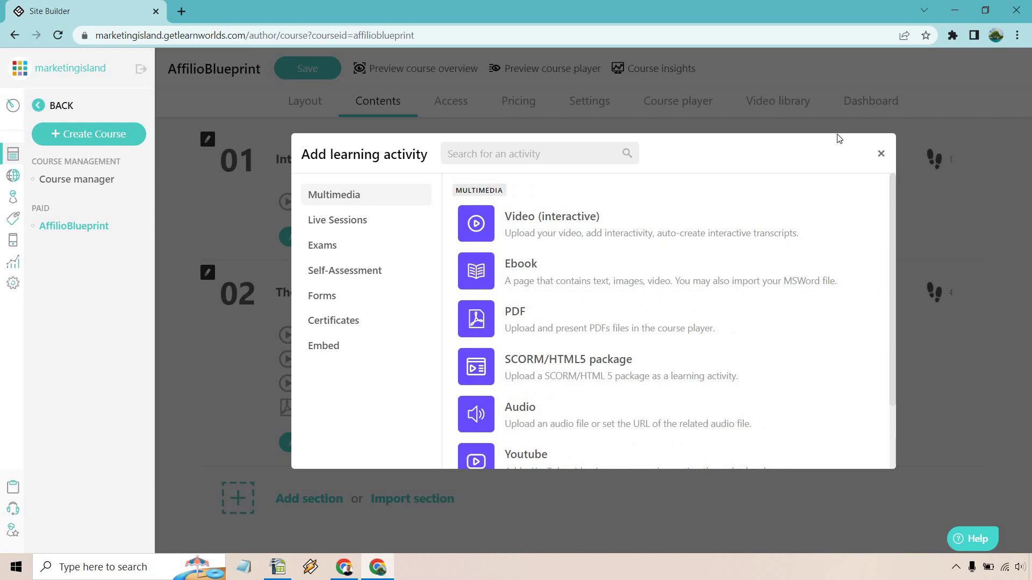
left_click(882, 155)
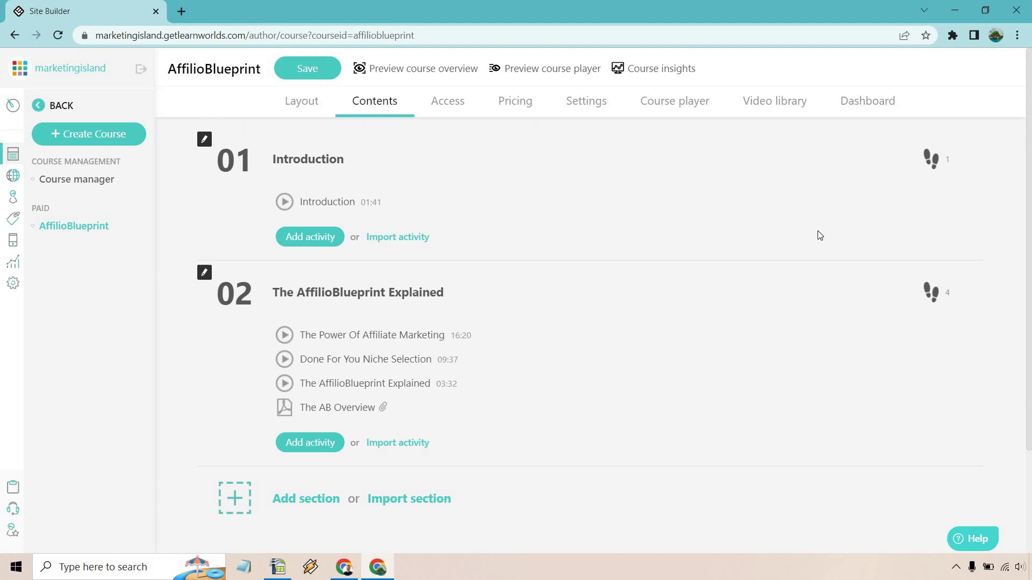
scroll(784, 278, "down", 1)
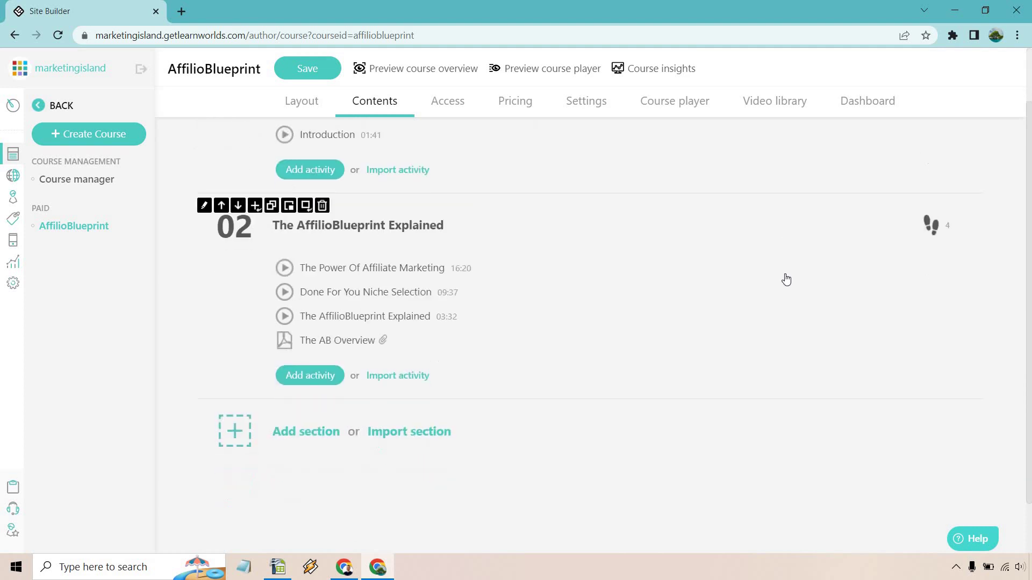
scroll(783, 276, "up", 1)
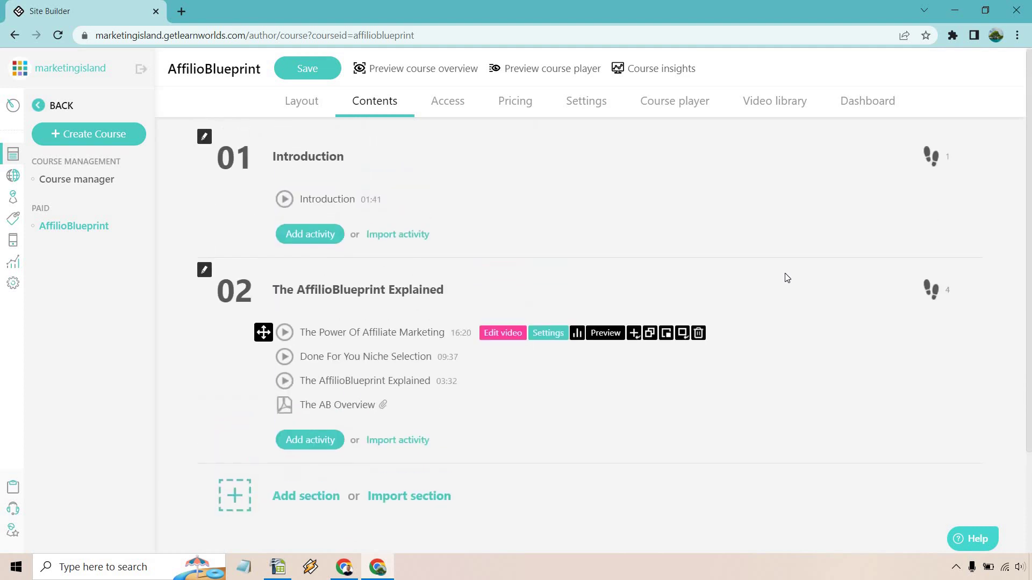
Open the course player preview and briefly play the Introduction and Power Of Affiliate Marketing videos.
left_click(555, 69)
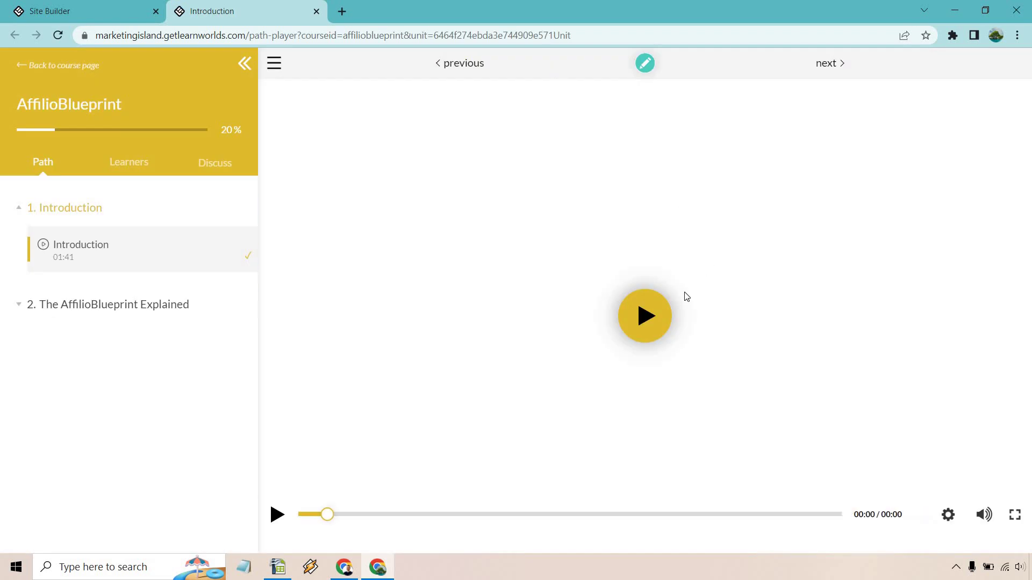
left_click(647, 318)
left_click(647, 321)
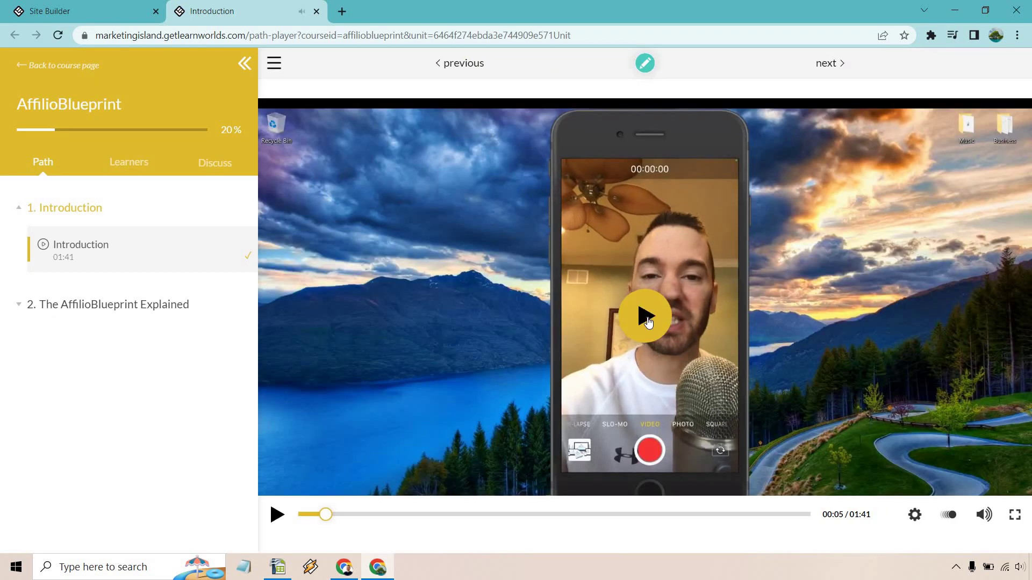
left_click(62, 306)
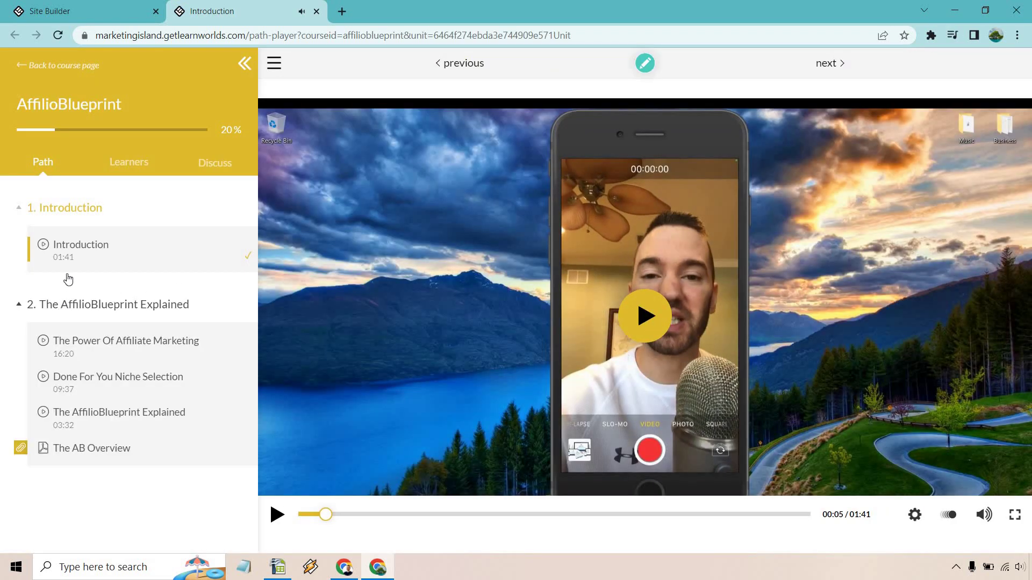
left_click(116, 342)
left_click(649, 328)
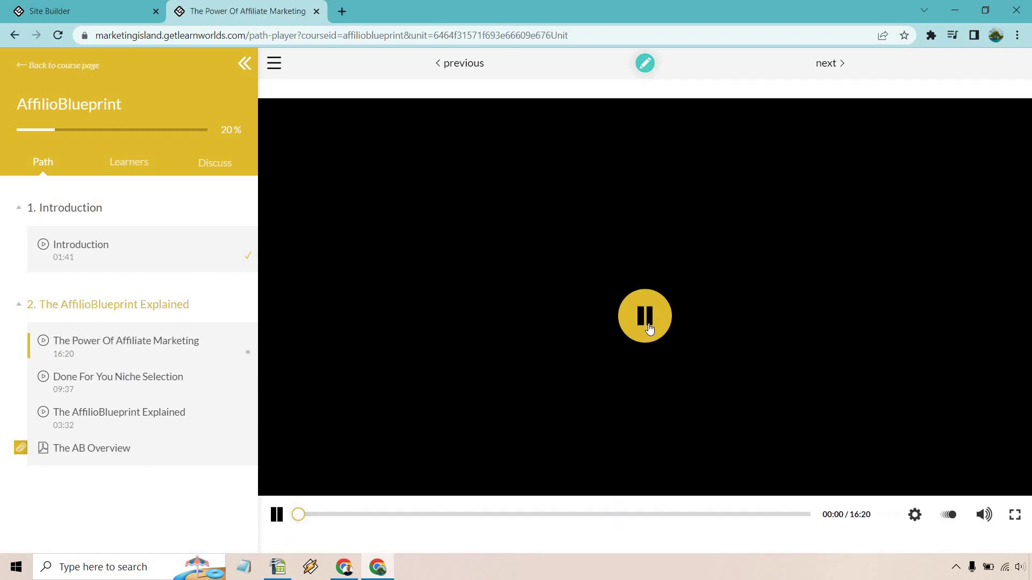
left_click(276, 516)
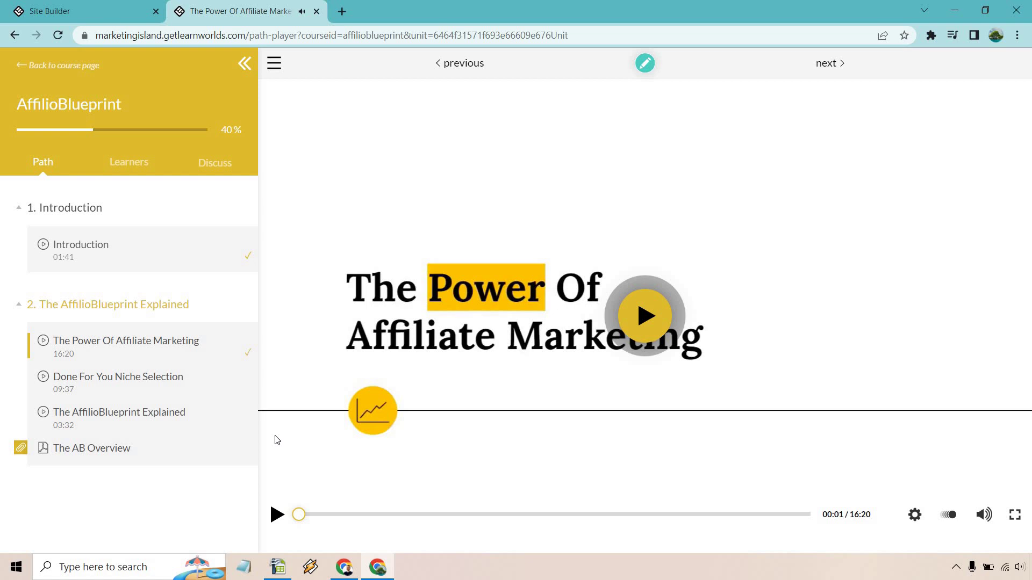
Briefly play Done For You Niche Selection, then open The AB Overview PDF lesson.
left_click(150, 381)
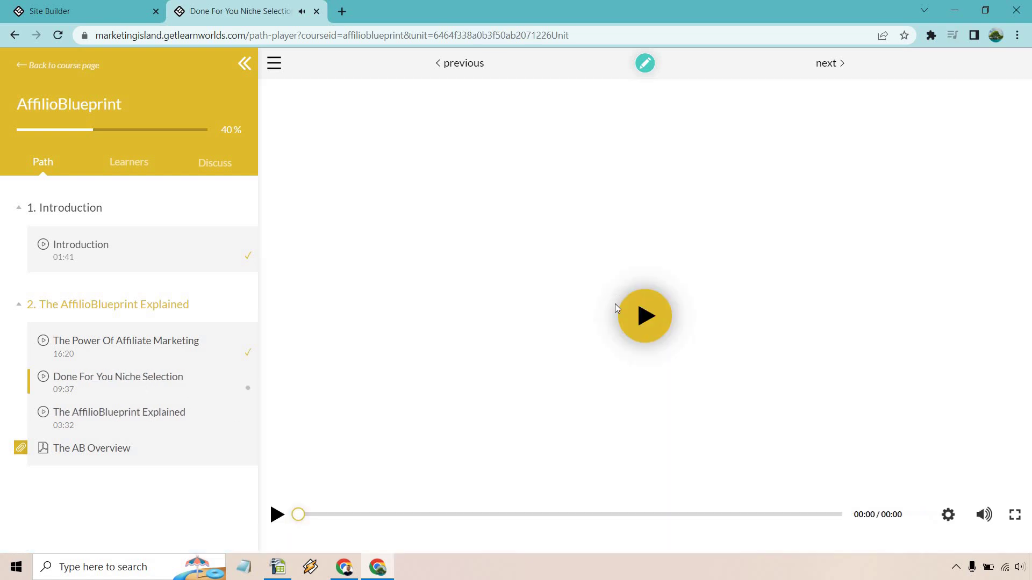
left_click(620, 308)
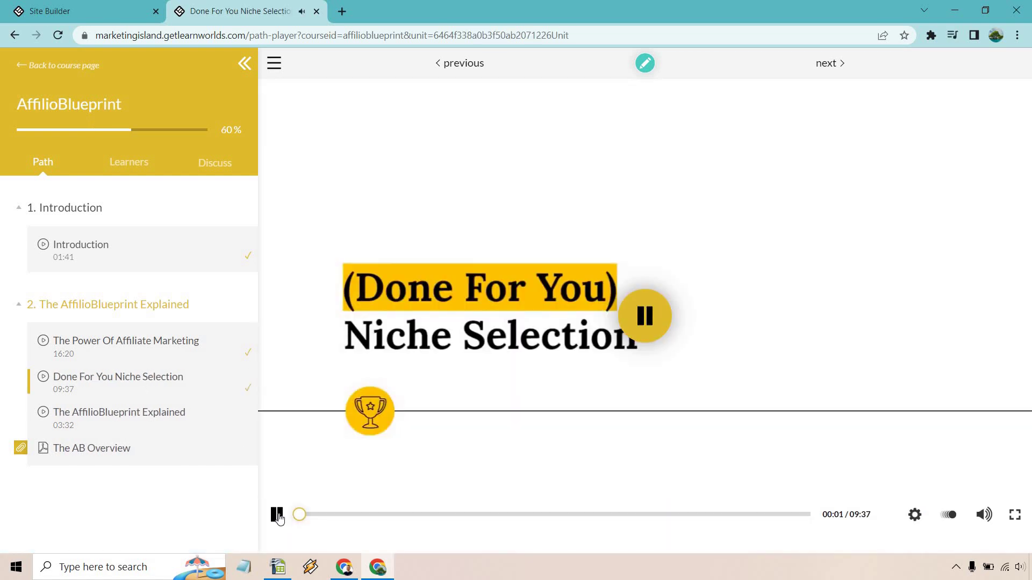
left_click(277, 514)
left_click(94, 456)
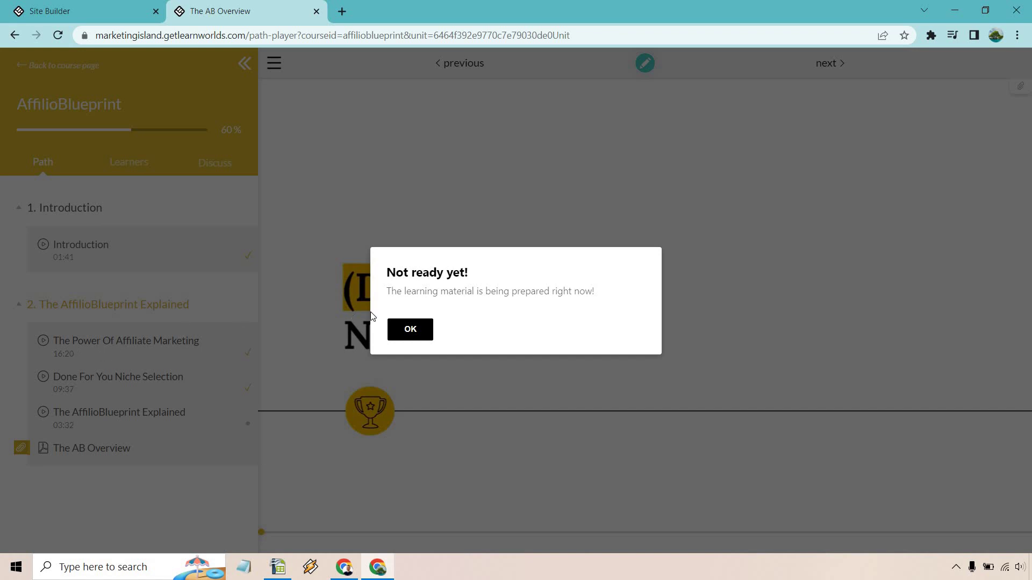
Dismiss the 'Not ready yet!' notice, view the Learners and Discuss panels, and return to Path.
left_click(411, 334)
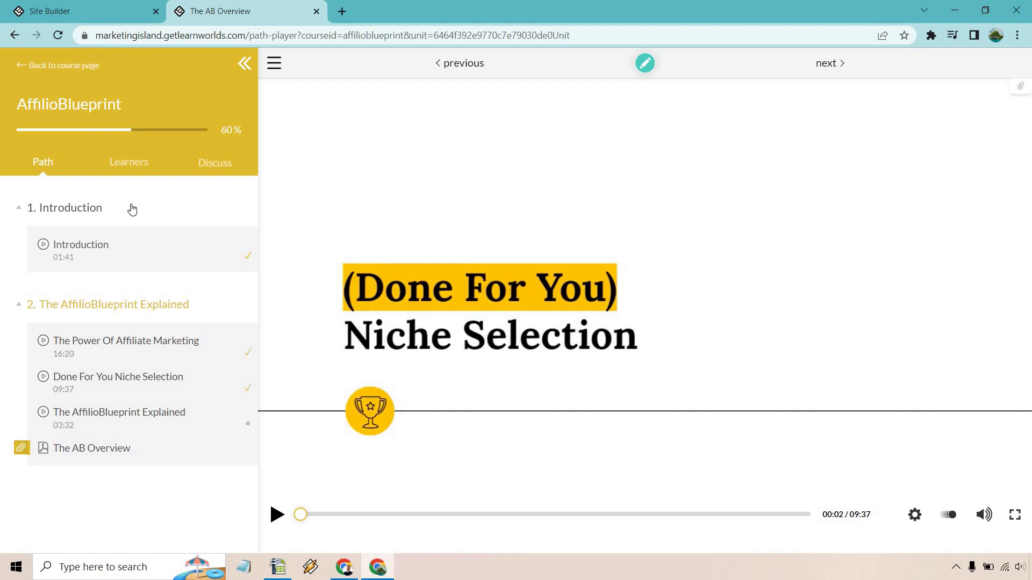
left_click(125, 172)
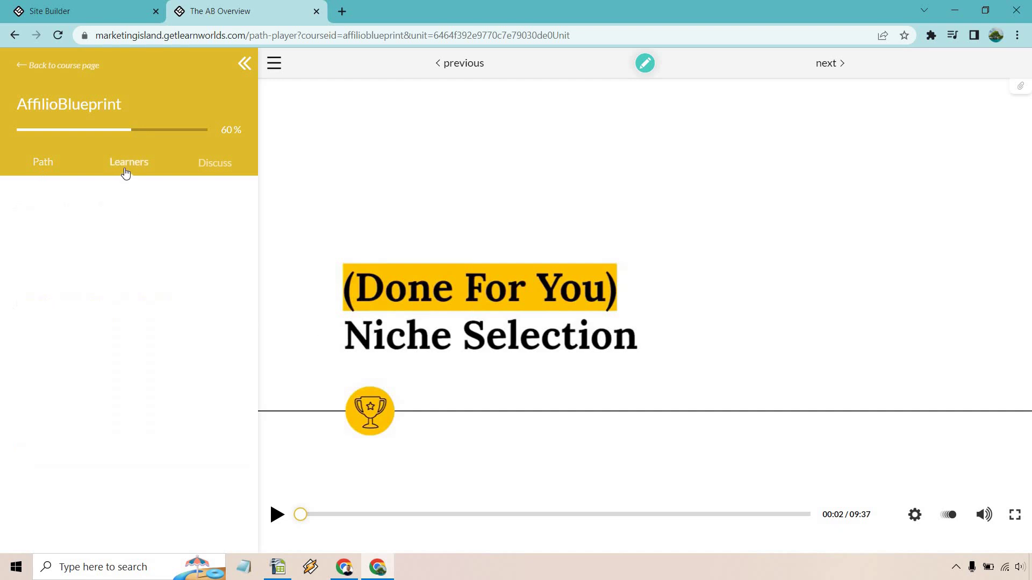
left_click(215, 169)
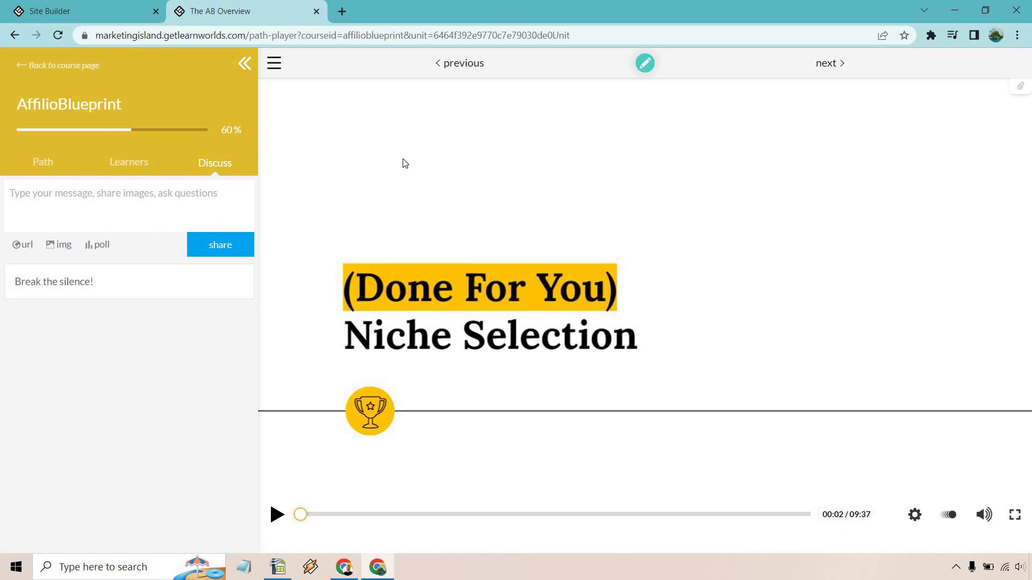
left_click(45, 166)
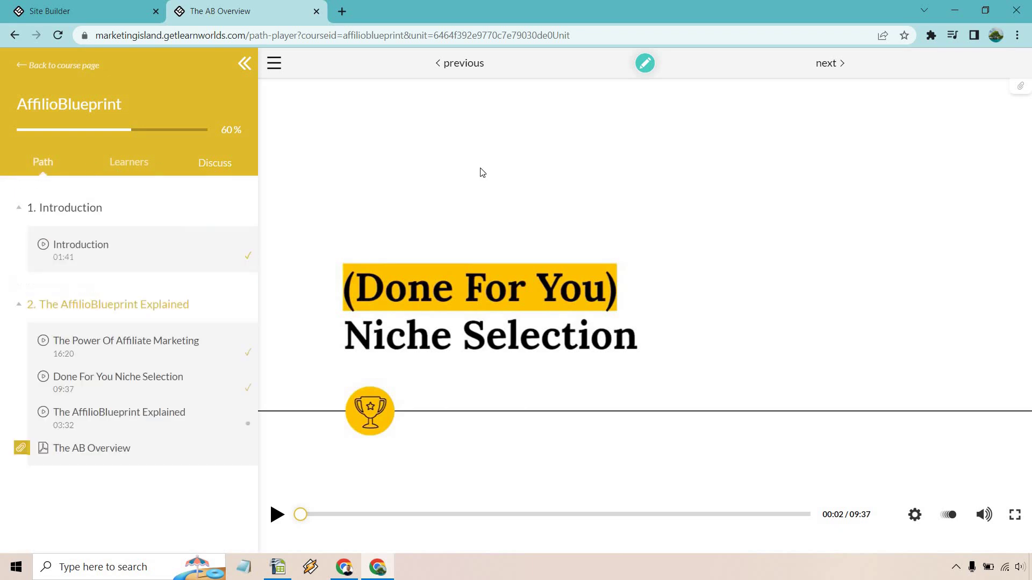